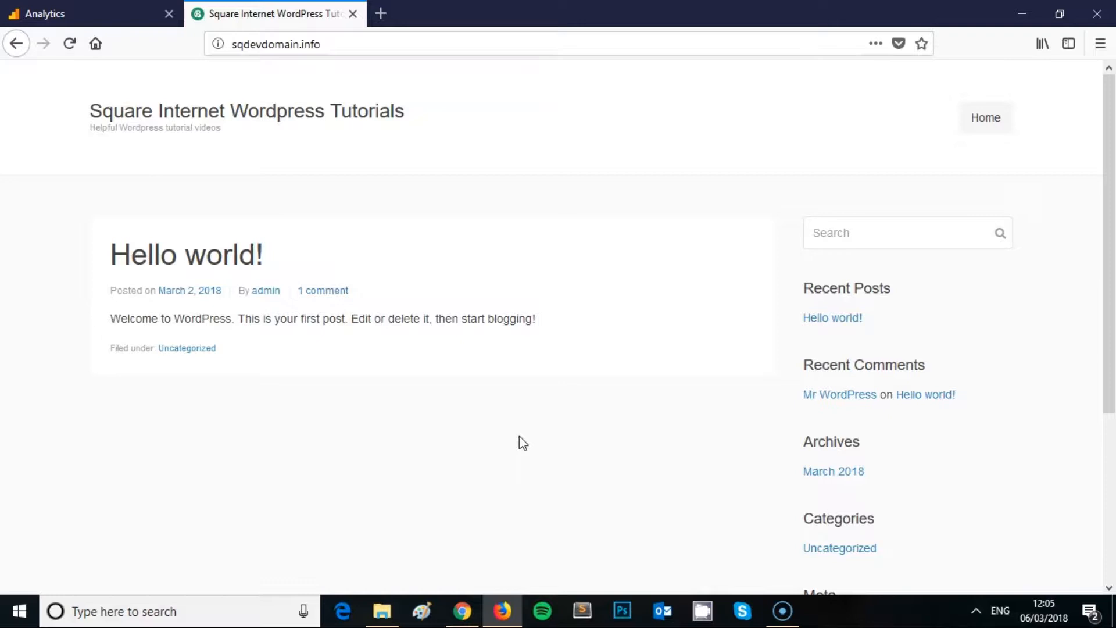
Step: Open the WordPress admin dashboard at sqdevdomain.info/wp-admin/
{"action": "left_click", "coordinate": [339, 43]}
{"action": "left_click", "coordinate": [365, 50]}
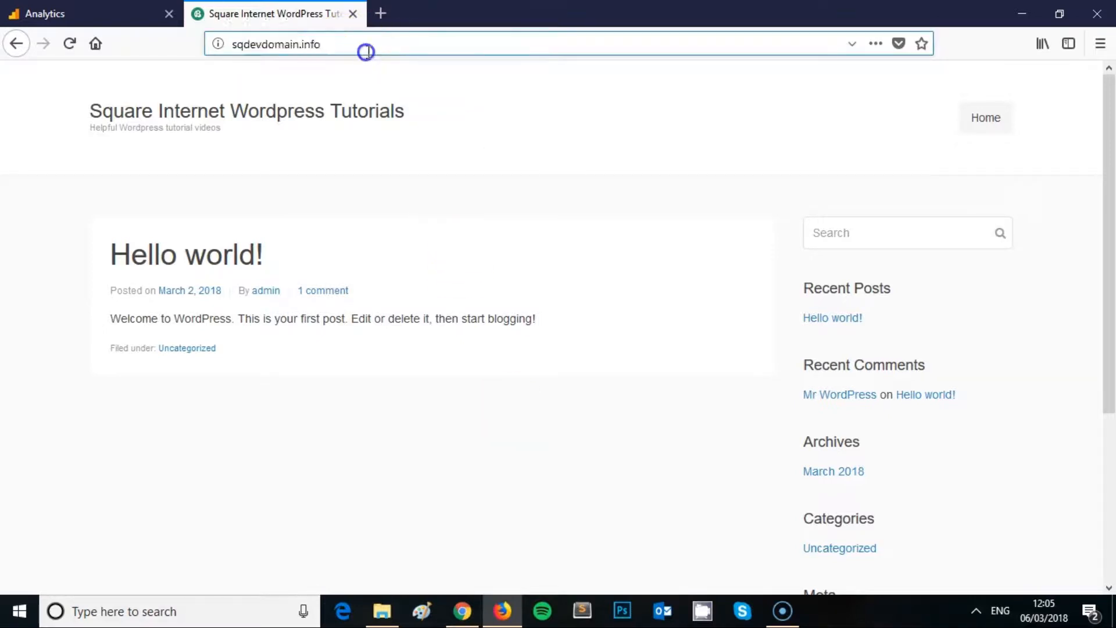
{"action": "type", "text": "/wp-admin/"}
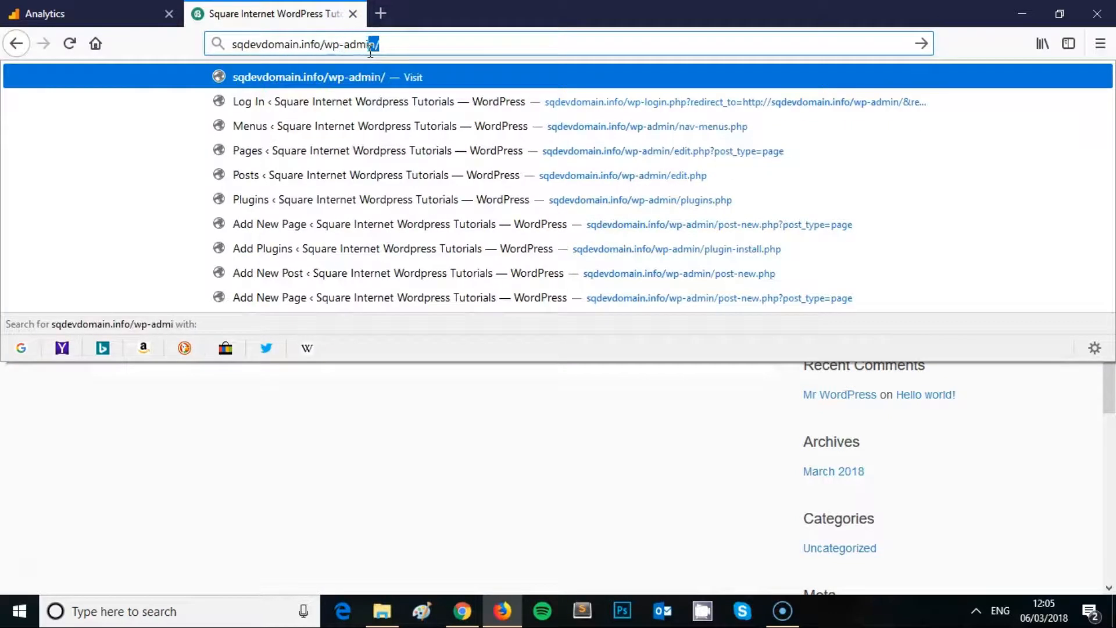
{"action": "key", "text": "Return"}
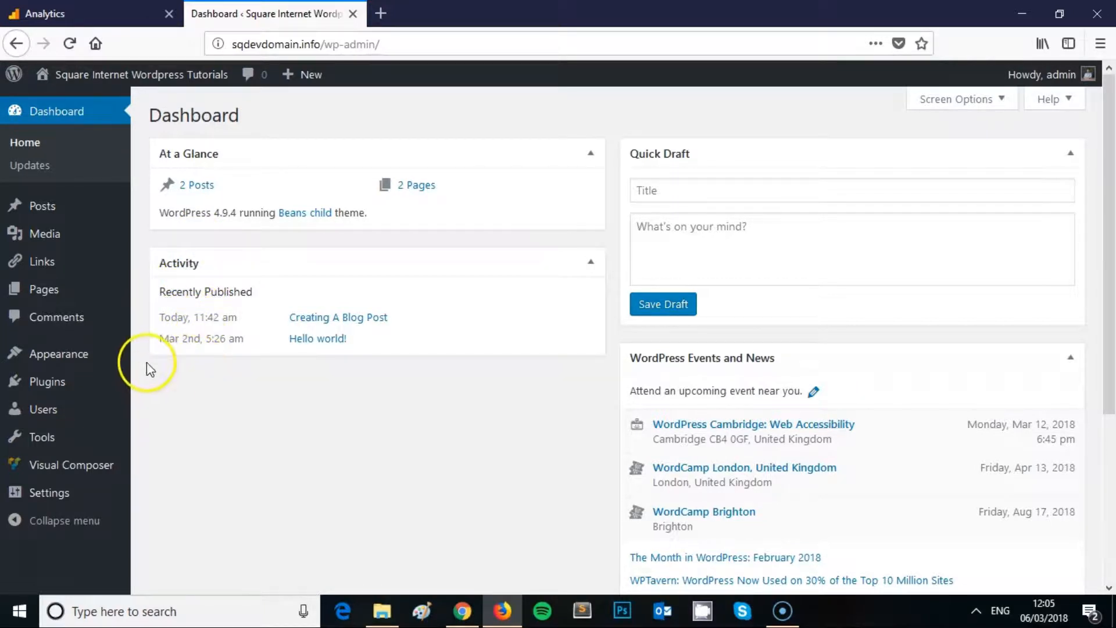
Step: Open the site's menu management page and create a new navigation menu named Main Menu
{"action": "mouse_move", "coordinate": [85, 358]}
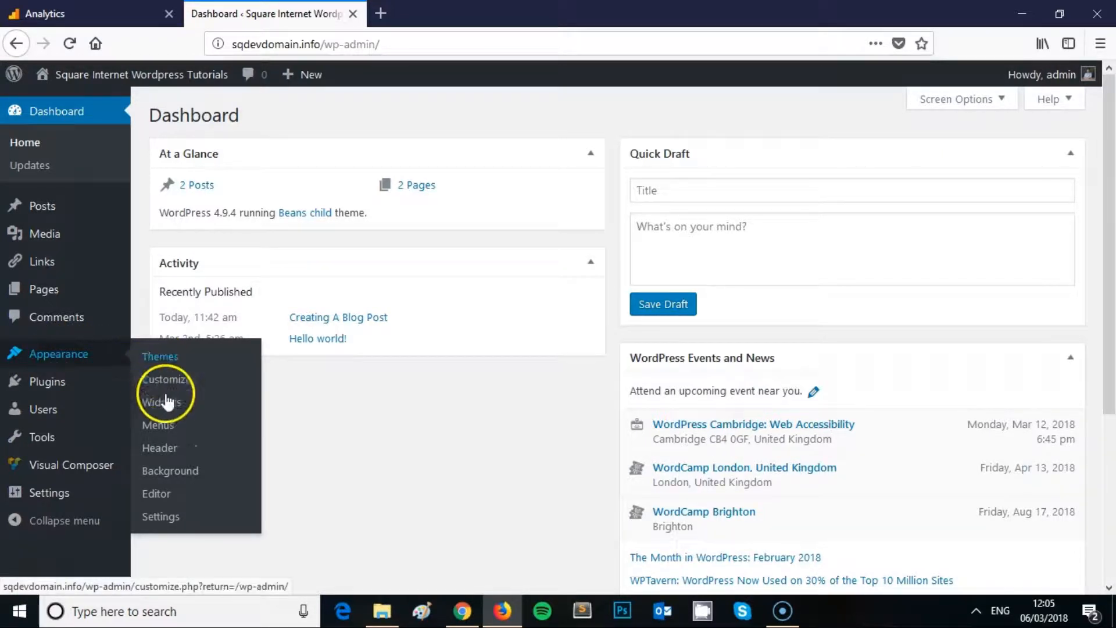
{"action": "left_click", "coordinate": [160, 430]}
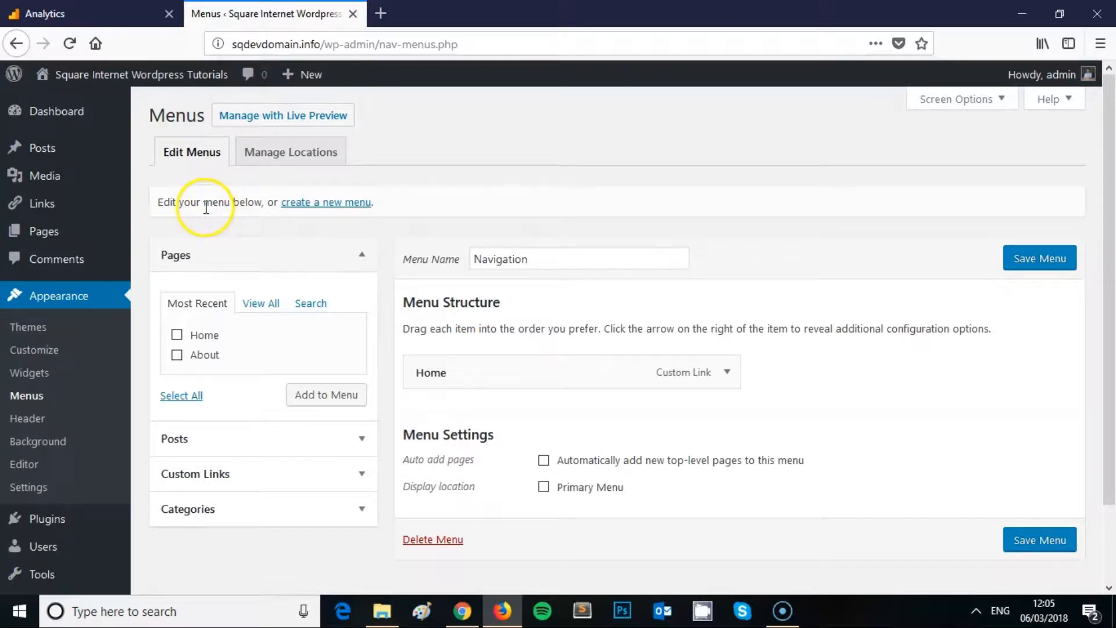
{"action": "left_click", "coordinate": [336, 207]}
{"action": "left_click", "coordinate": [531, 263]}
{"action": "type", "text": "Main Menu"}
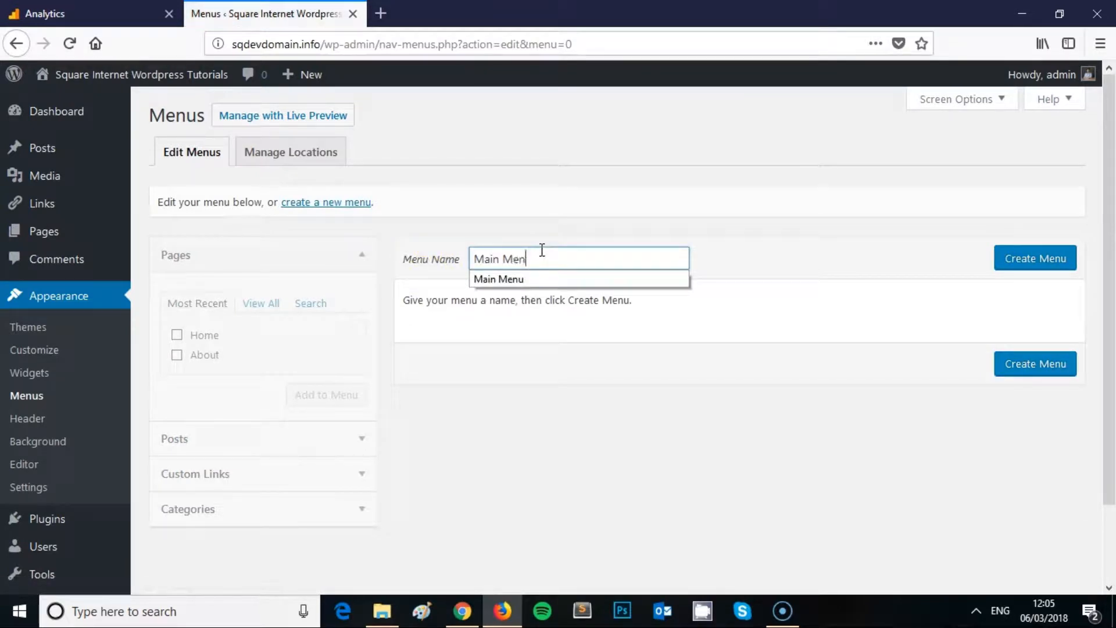
{"action": "left_click", "coordinate": [1032, 263]}
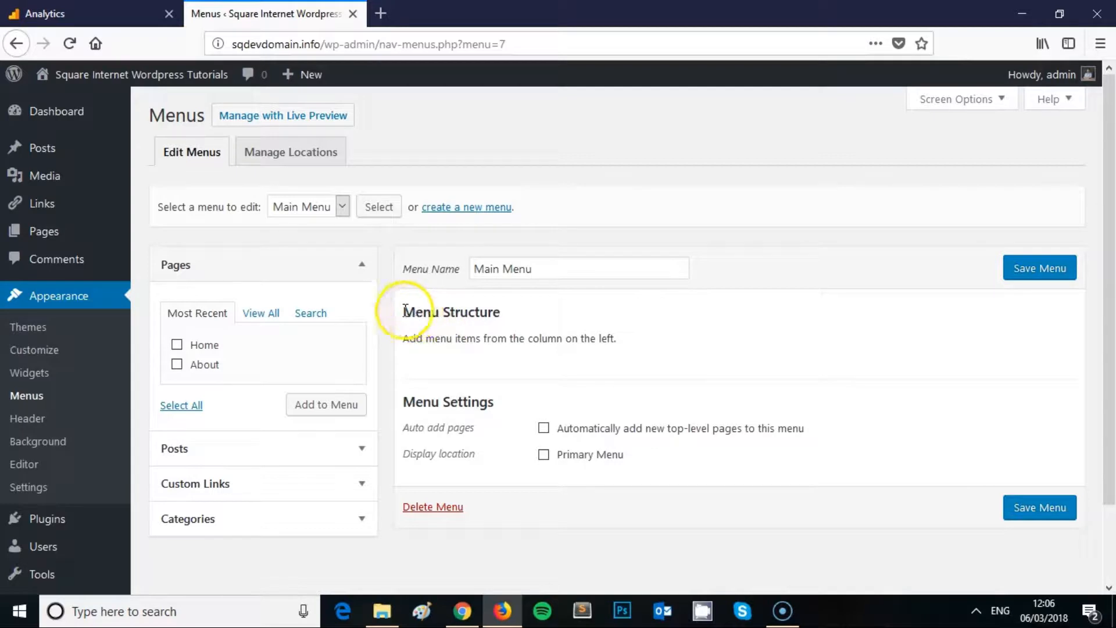
Step: Examine the structure and settings sections of Main Menu, including the instructions for adding items and the display location option
{"action": "left_click_drag", "start_coordinate": [405, 311], "coordinate": [501, 313]}
{"action": "left_click_drag", "start_coordinate": [407, 407], "coordinate": [498, 402]}
{"action": "left_click", "coordinate": [453, 354]}
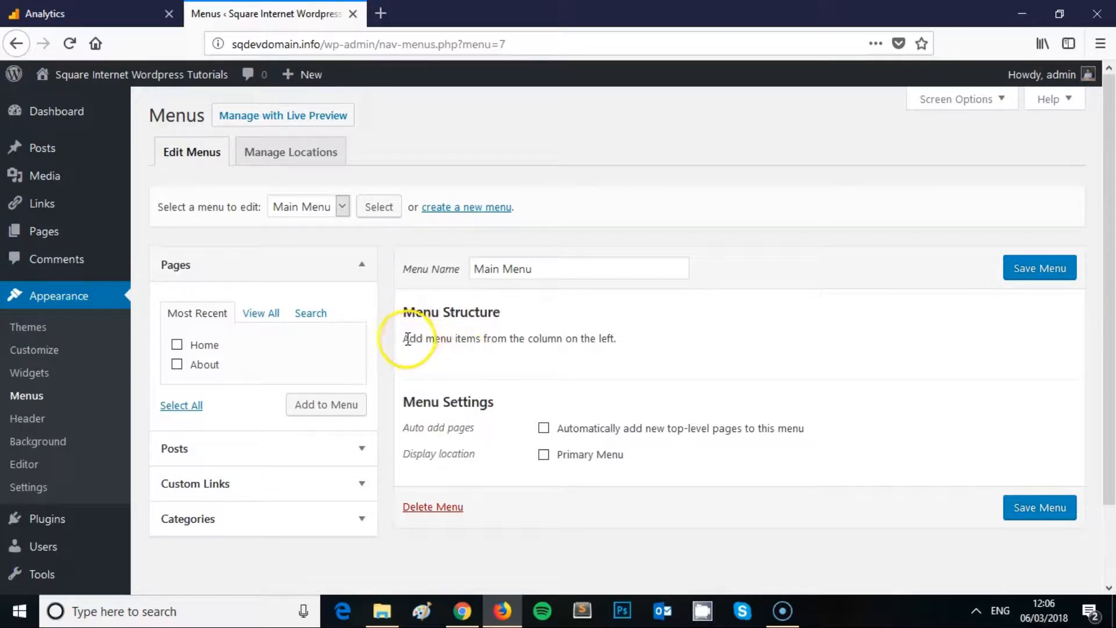
{"action": "left_click_drag", "start_coordinate": [405, 340], "coordinate": [619, 338]}
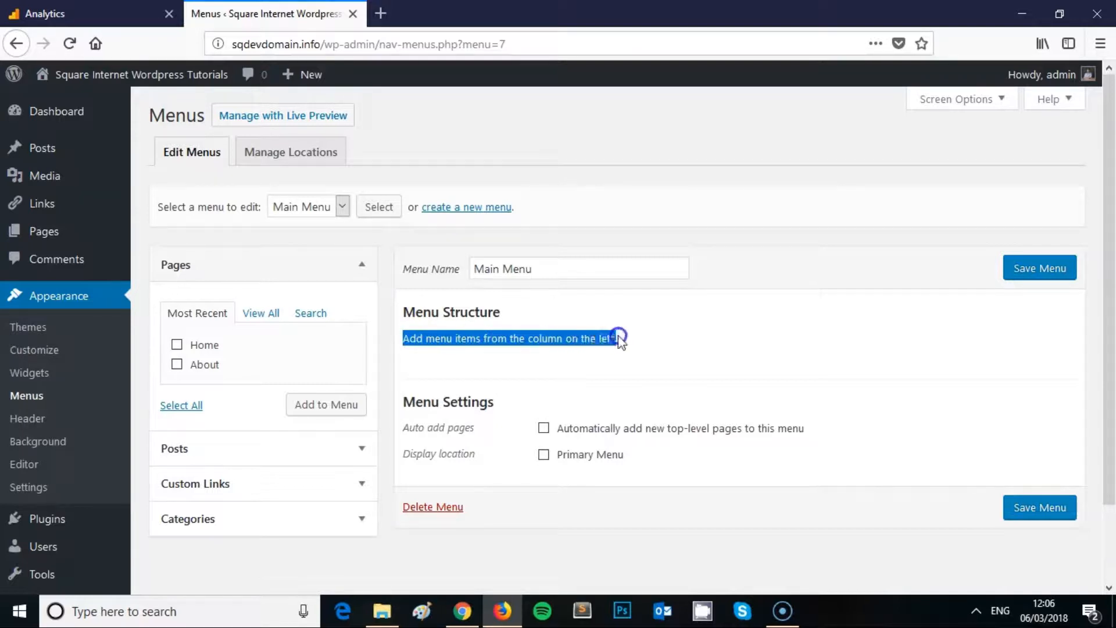
{"action": "left_click", "coordinate": [557, 368]}
{"action": "left_click_drag", "start_coordinate": [415, 411], "coordinate": [483, 403]}
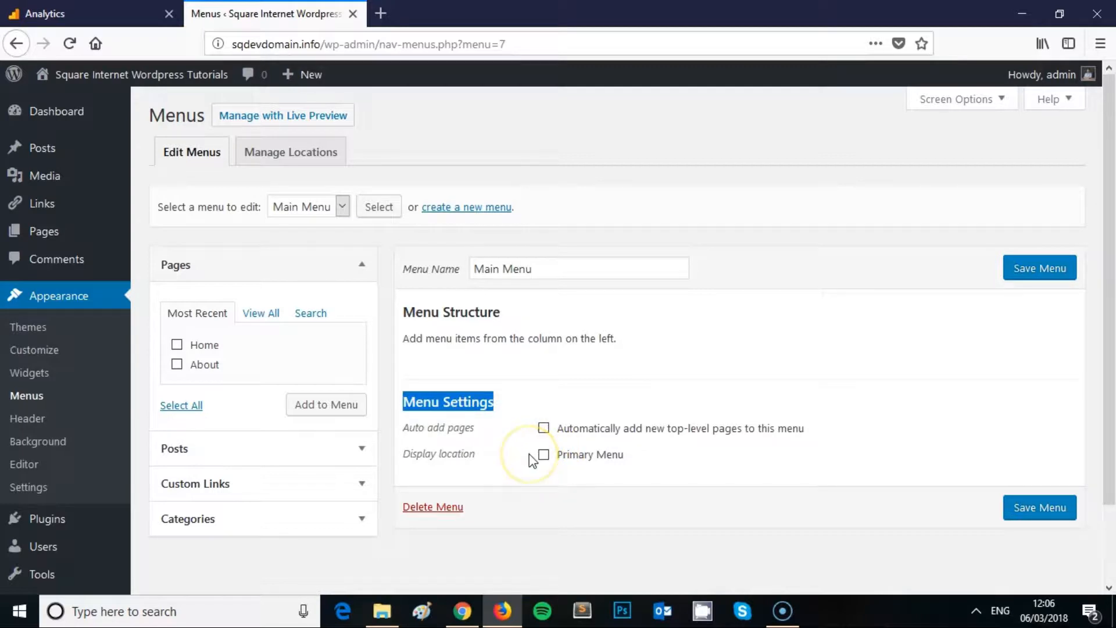
{"action": "left_click", "coordinate": [407, 450]}
{"action": "left_click_drag", "start_coordinate": [414, 450], "coordinate": [453, 452]}
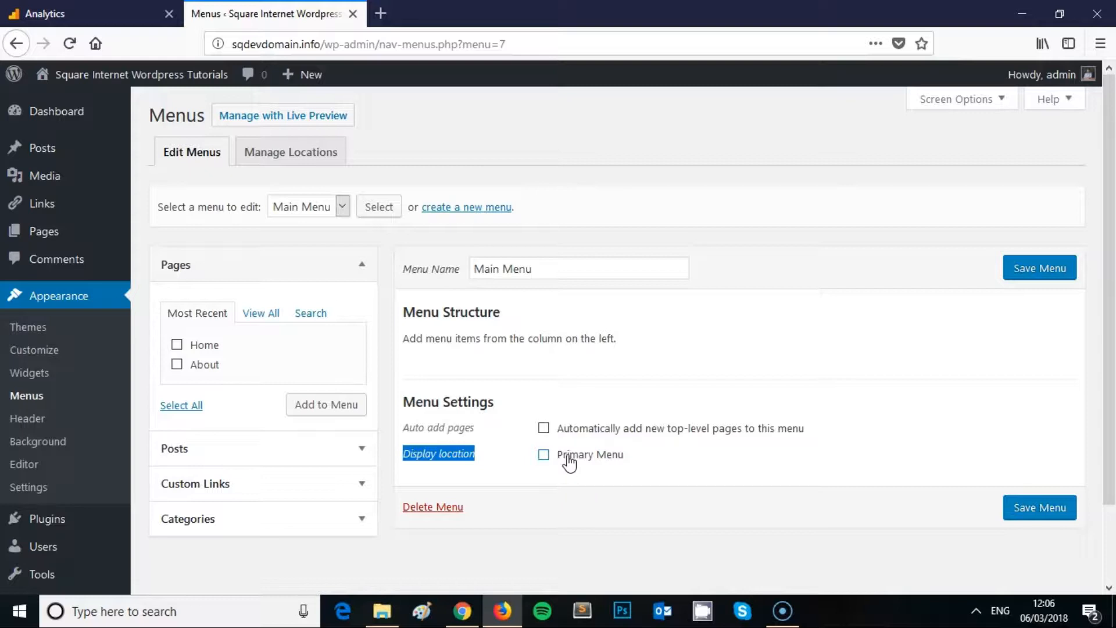
{"action": "left_click", "coordinate": [504, 453]}
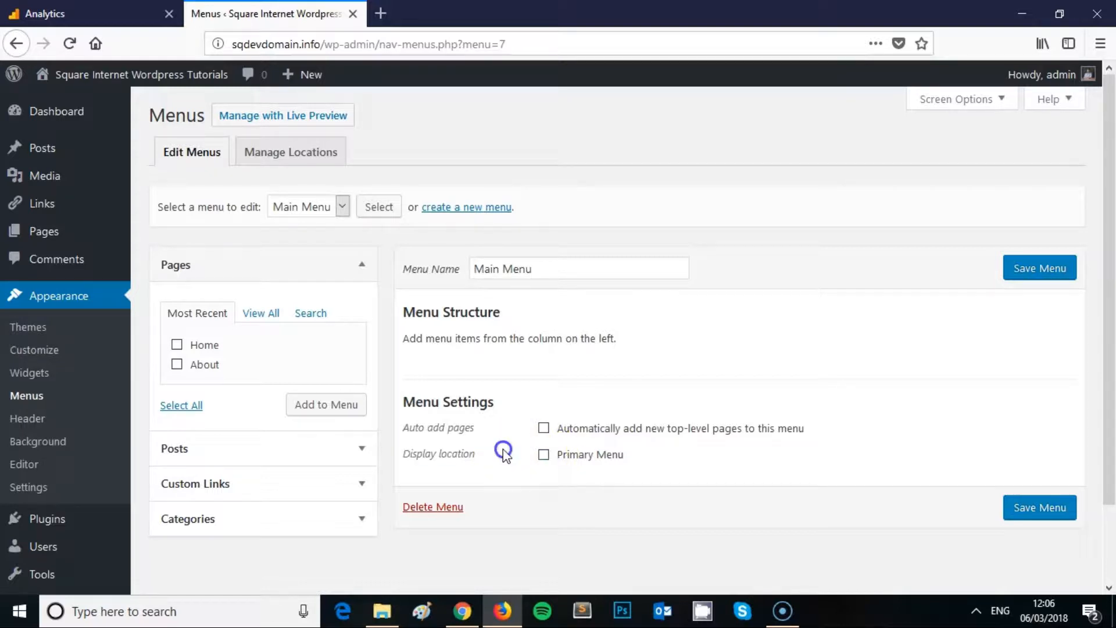
Step: Set Main Menu's display location to Primary Menu and check the current navigation on the live site in a separate tab
{"action": "left_click", "coordinate": [545, 455]}
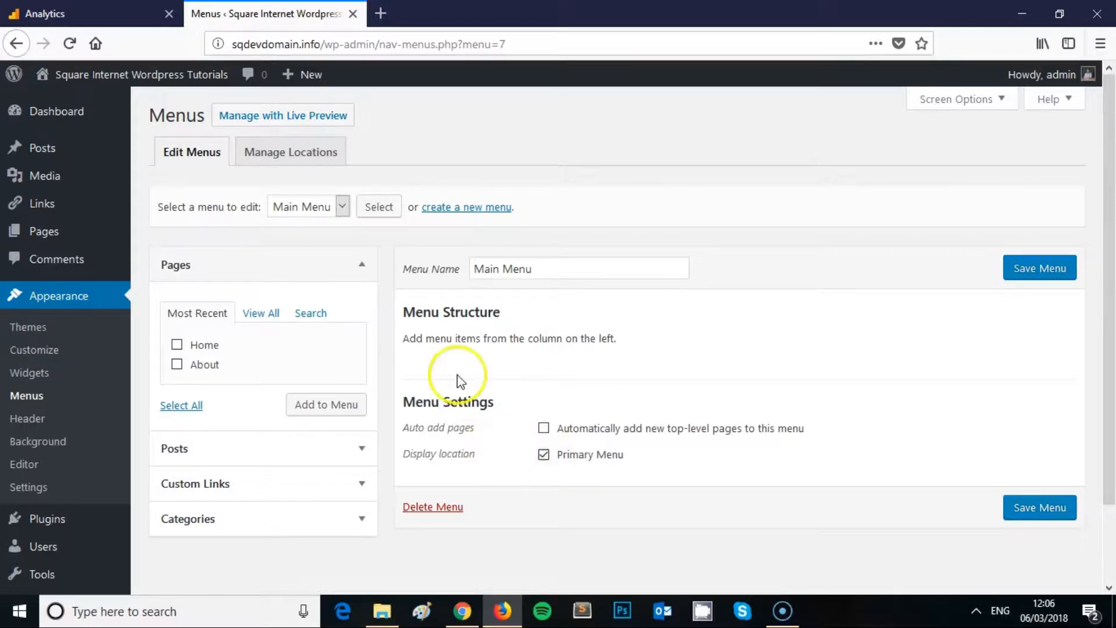
{"action": "right_click", "coordinate": [139, 74]}
{"action": "left_click", "coordinate": [163, 85]}
{"action": "left_click", "coordinate": [401, 13]}
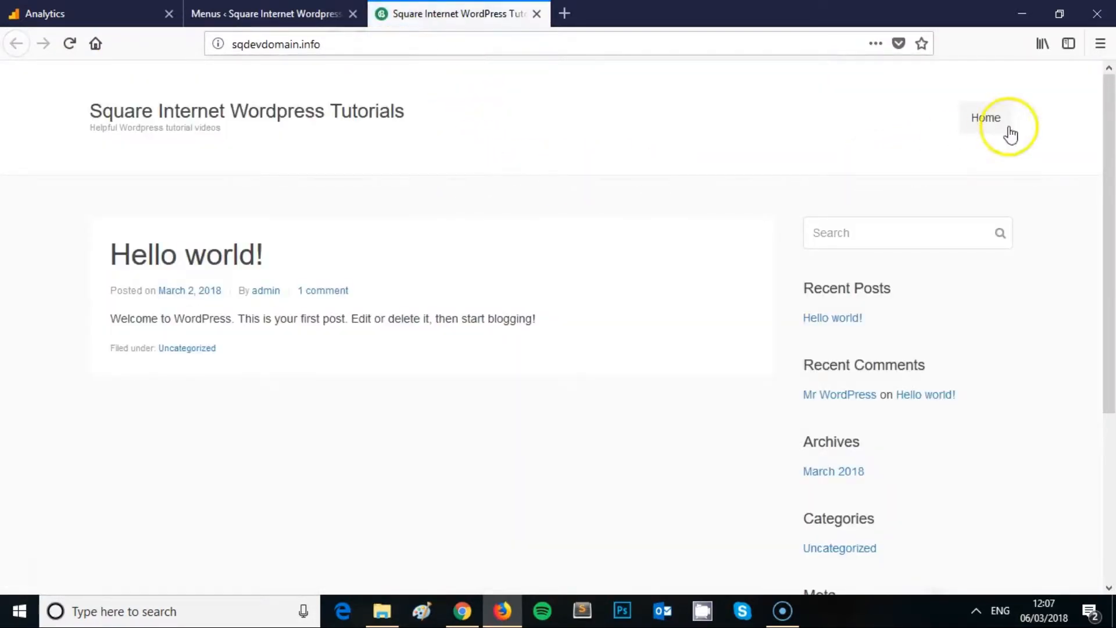
{"action": "left_click", "coordinate": [279, 12]}
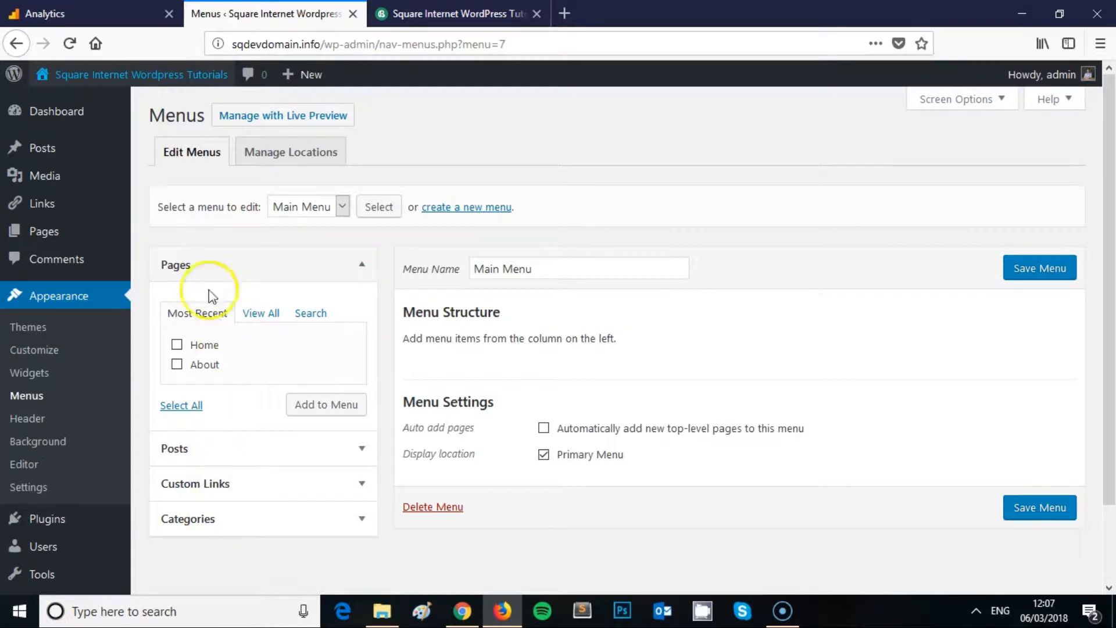
Step: Examine the sources available for menu items: all pages, all posts and custom links, and return to the full page list
{"action": "left_click", "coordinate": [257, 318]}
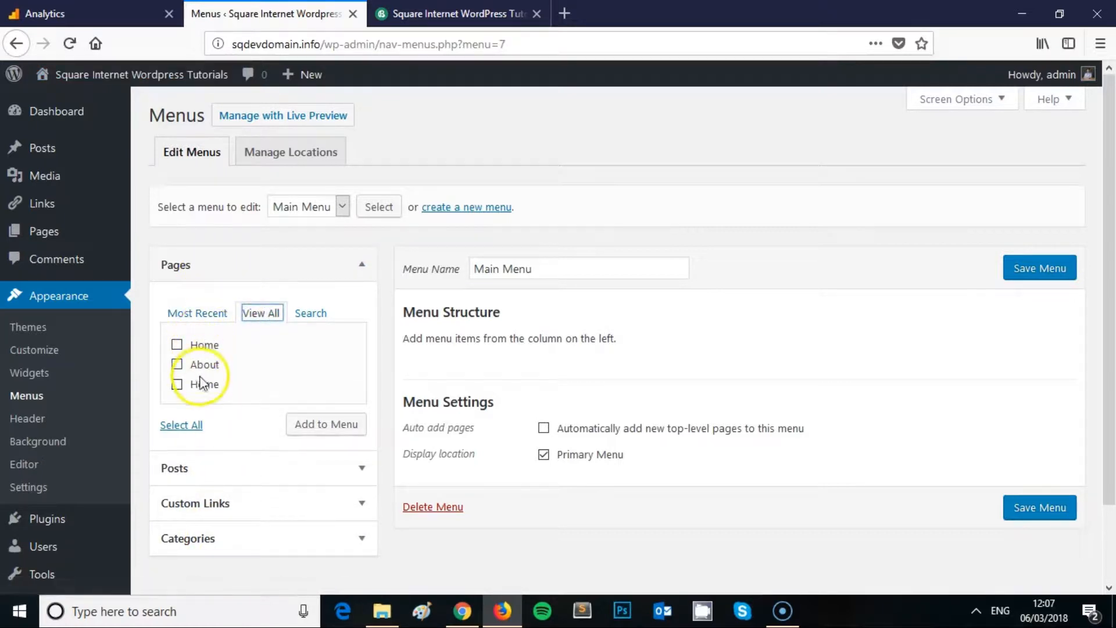
{"action": "left_click", "coordinate": [236, 465]}
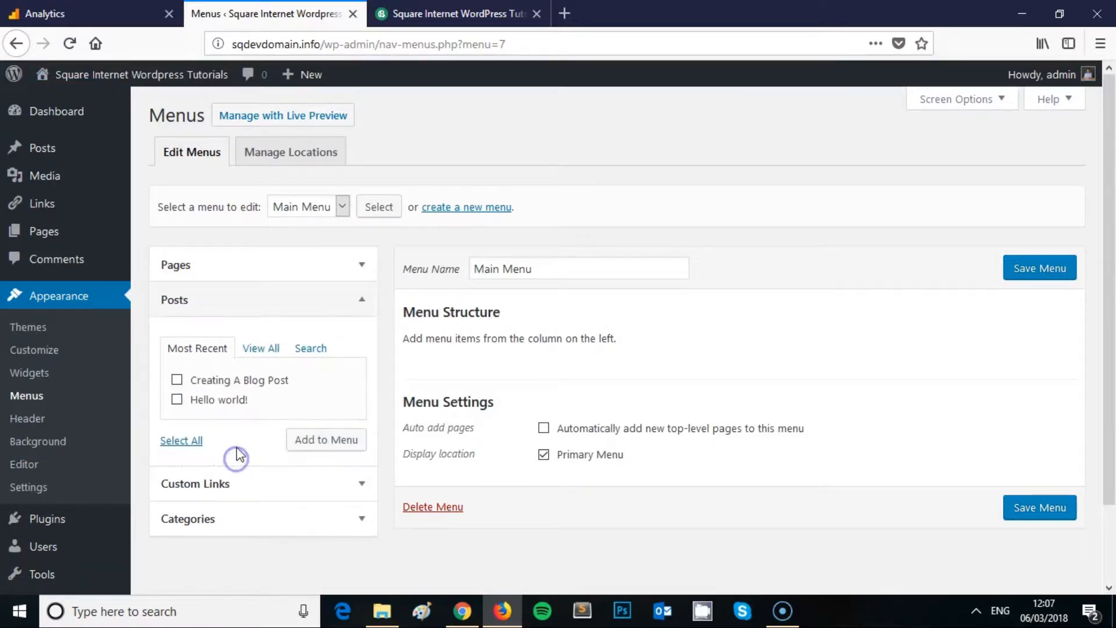
{"action": "left_click", "coordinate": [253, 351]}
{"action": "left_click", "coordinate": [219, 483]}
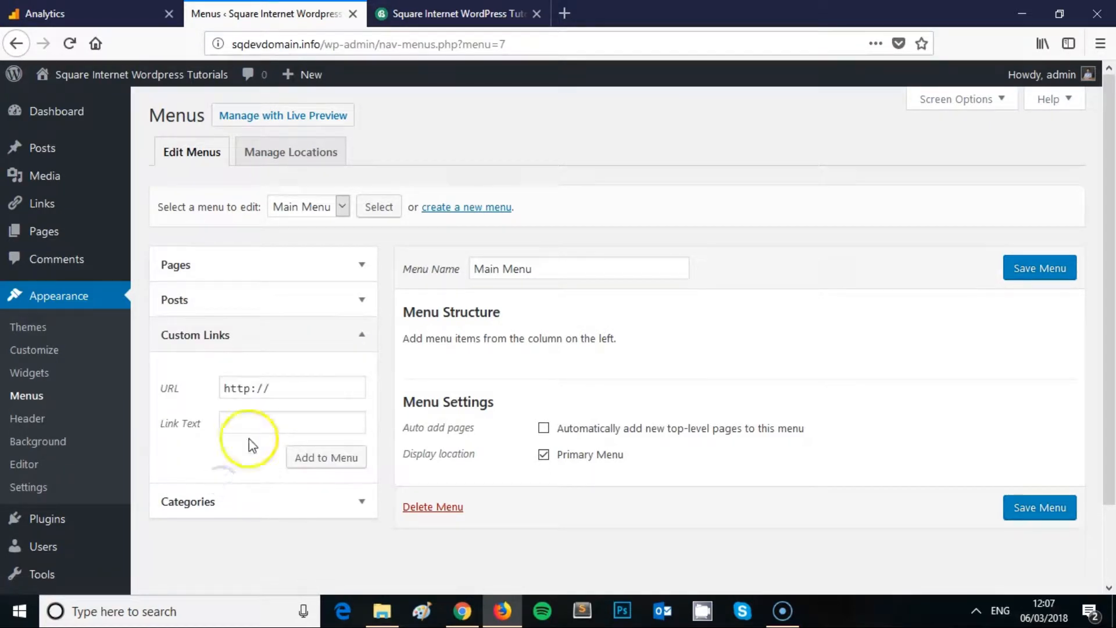
{"action": "left_click", "coordinate": [283, 426]}
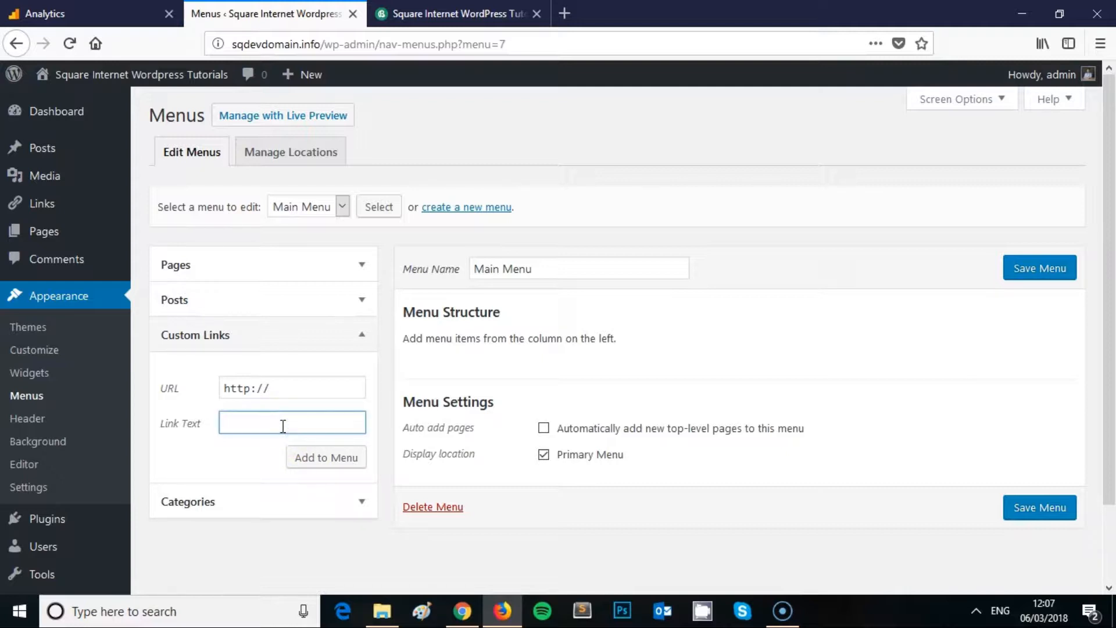
{"action": "left_click", "coordinate": [284, 422]}
{"action": "left_click_drag", "start_coordinate": [269, 392], "coordinate": [221, 390]}
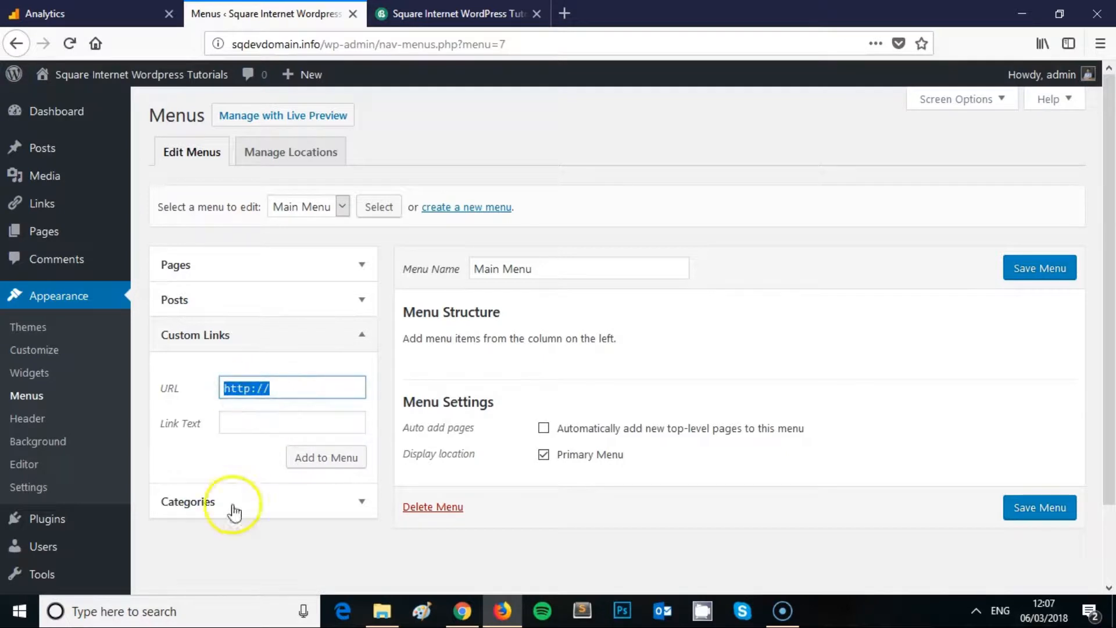
{"action": "left_click", "coordinate": [262, 275]}
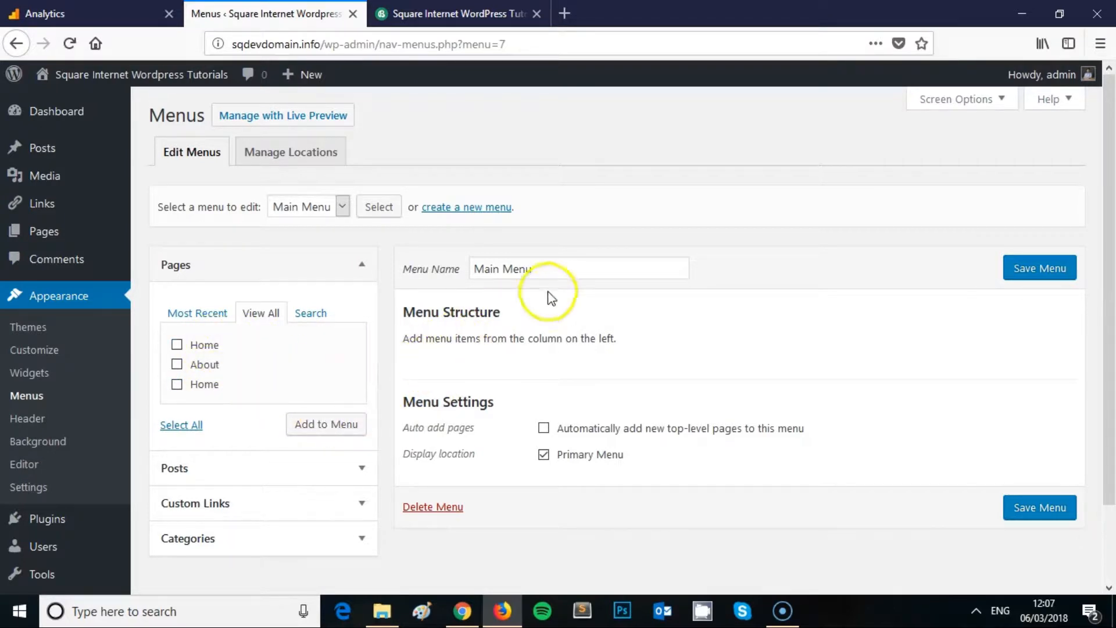
{"action": "left_click", "coordinate": [197, 344]}
{"action": "left_click", "coordinate": [321, 425]}
{"action": "left_click", "coordinate": [176, 344]}
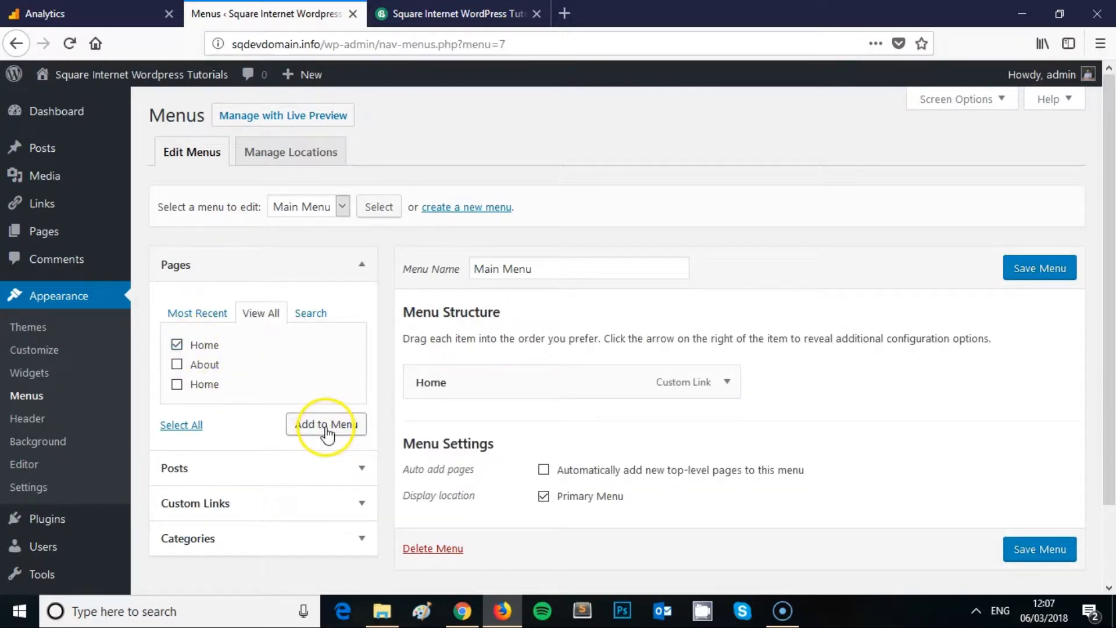
{"action": "left_click", "coordinate": [727, 381]}
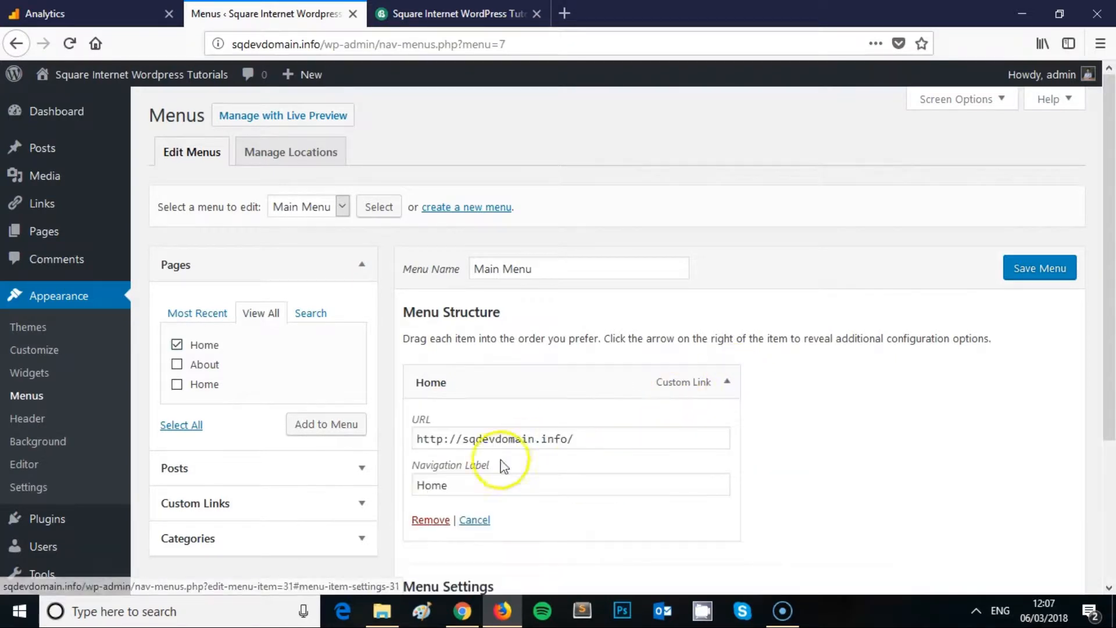
{"action": "left_click", "coordinate": [431, 520]}
Step: Add the last-listed Home page to Main Menu as a page item and review its navigation label settings
{"action": "left_click", "coordinate": [177, 345]}
{"action": "left_click", "coordinate": [317, 425]}
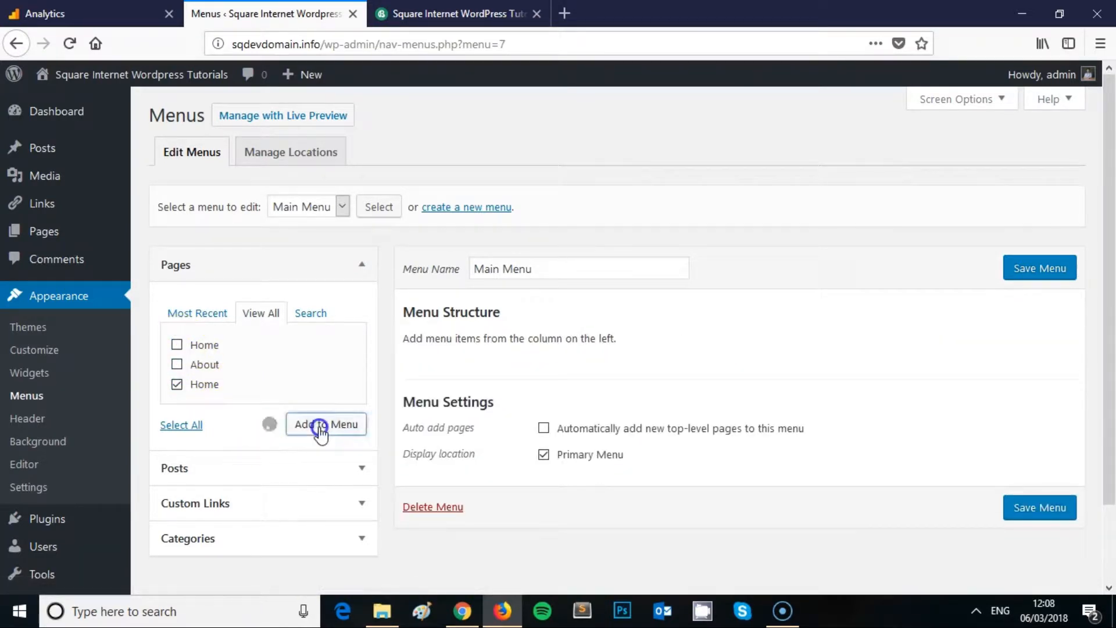
{"action": "left_click", "coordinate": [432, 374]}
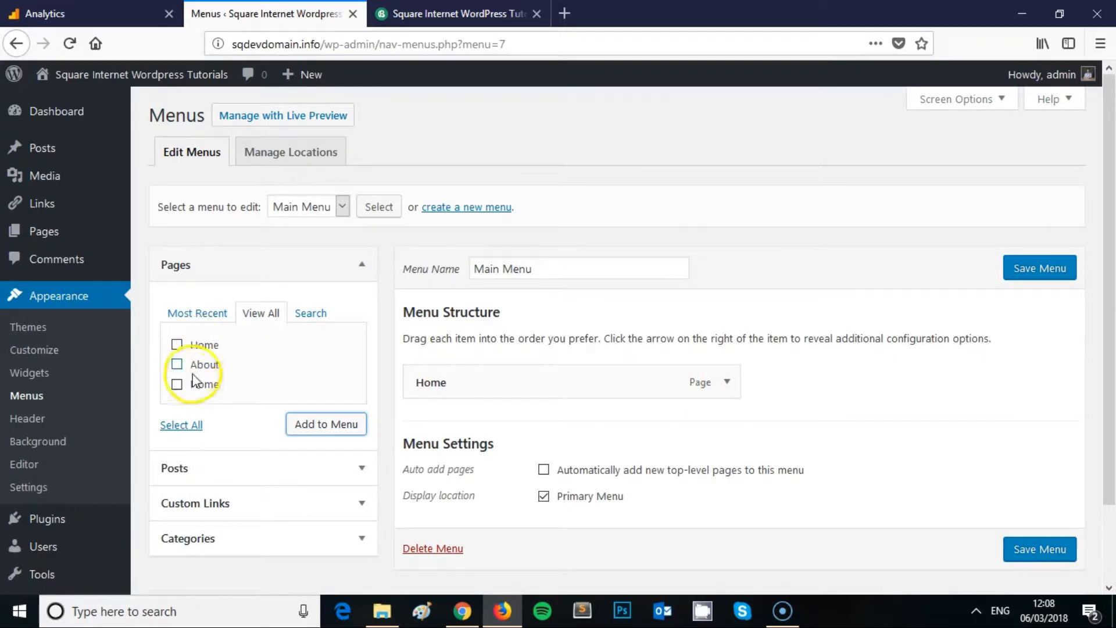
{"action": "left_click", "coordinate": [728, 382]}
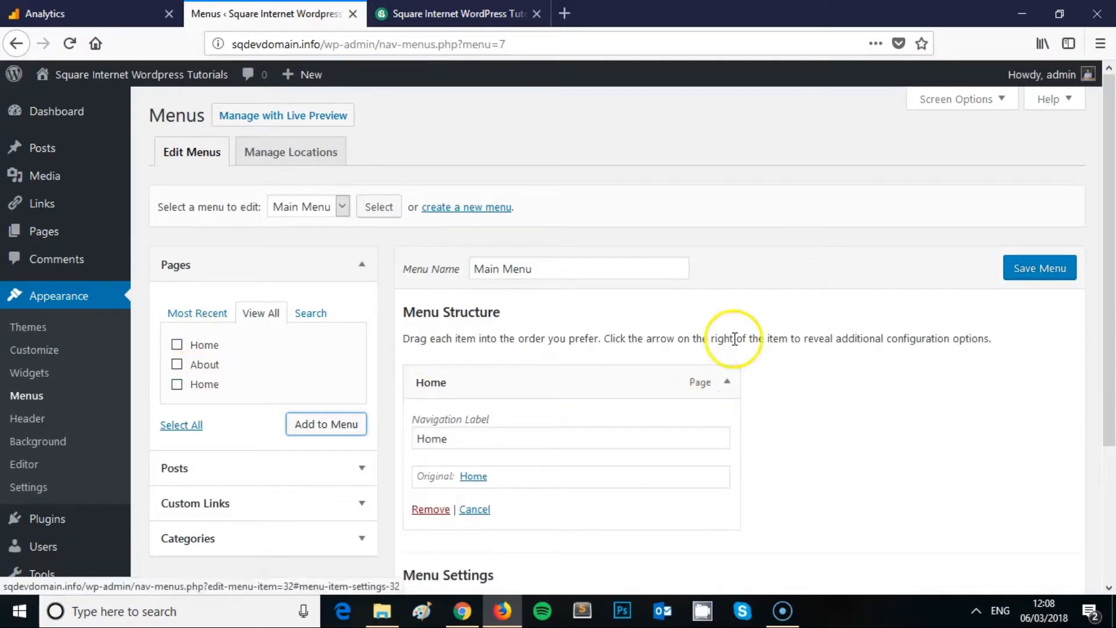
{"action": "scroll", "coordinate": [735, 336], "scroll_direction": "down", "scroll_amount": 3}
{"action": "left_click", "coordinate": [479, 346]}
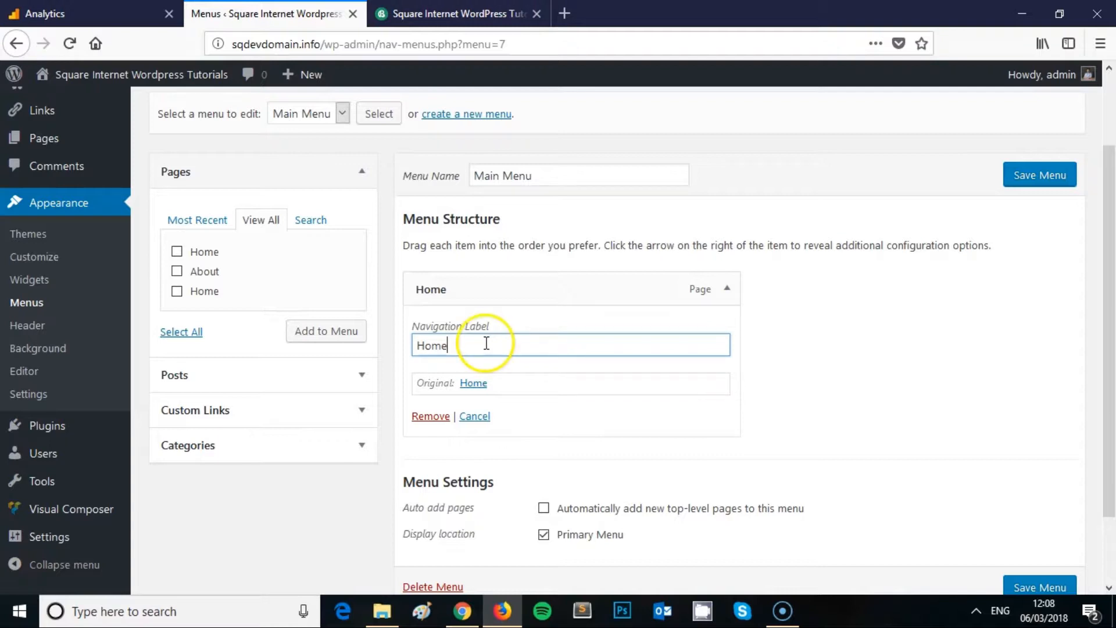
{"action": "left_click", "coordinate": [728, 289]}
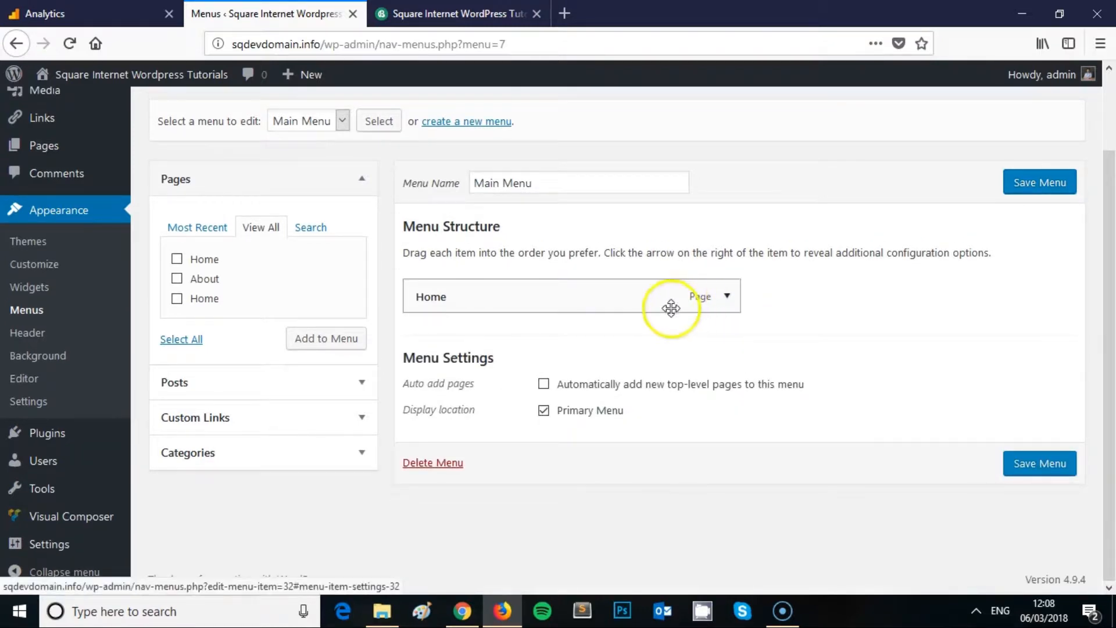
Step: Add the About page to Main Menu below Home and review its navigation label settings
{"action": "left_click", "coordinate": [177, 278]}
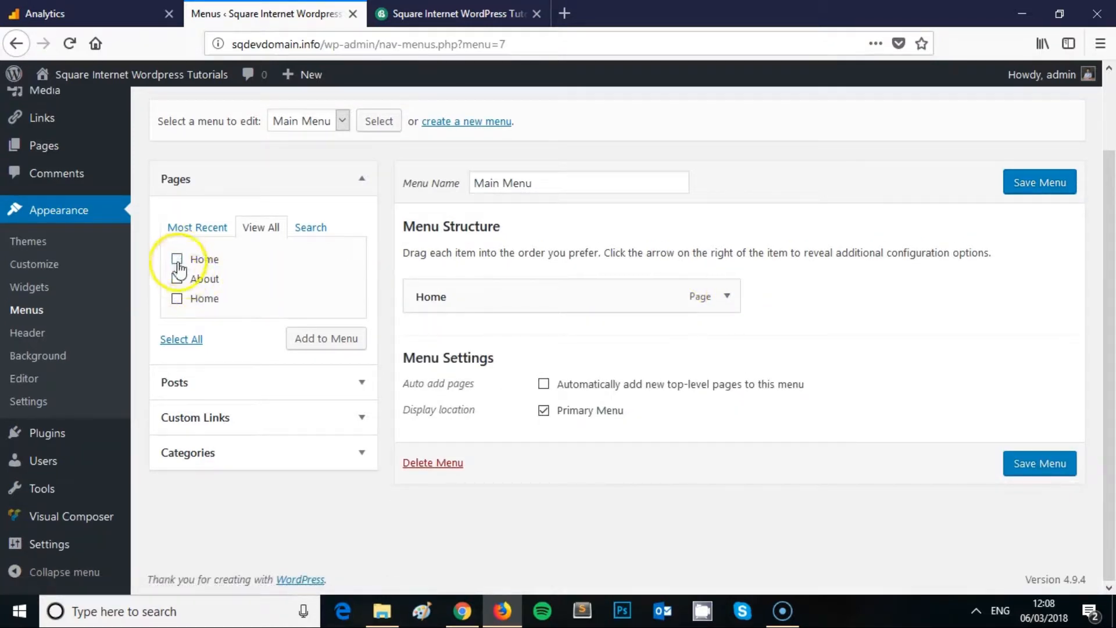
{"action": "left_click", "coordinate": [352, 342]}
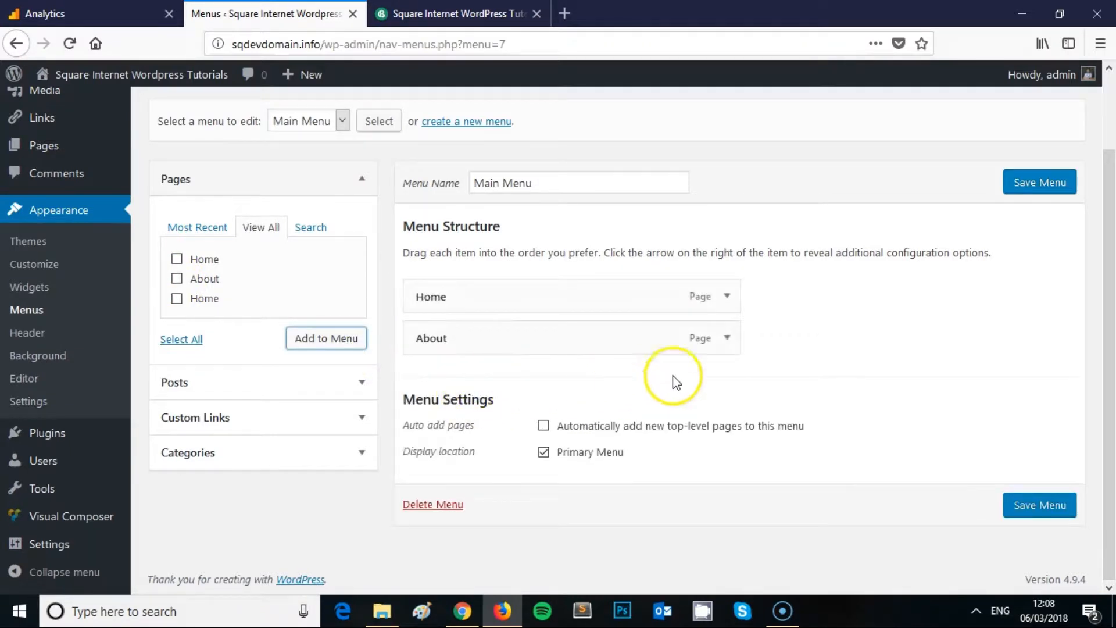
{"action": "left_click", "coordinate": [728, 337]}
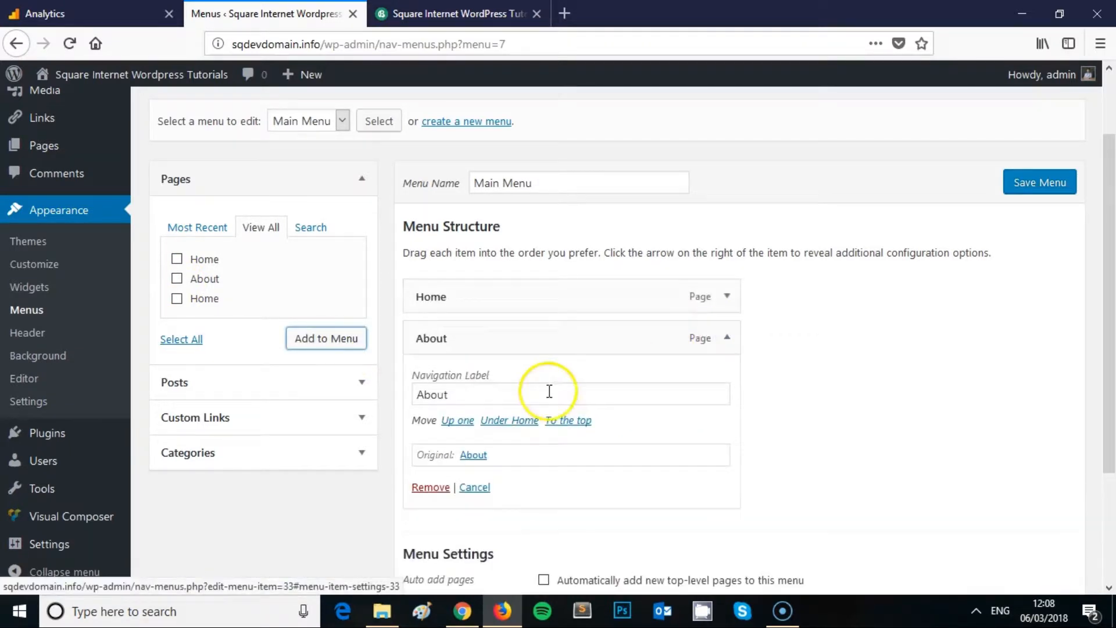
{"action": "left_click", "coordinate": [484, 393]}
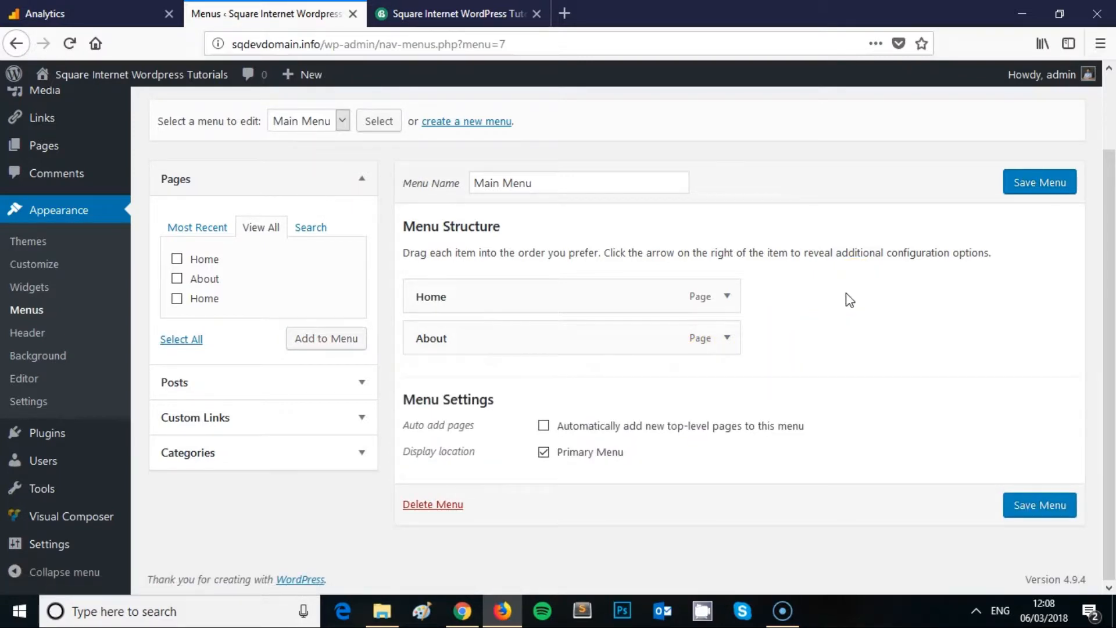
Step: Save Main Menu with its Home and About items and the Primary Menu display location
{"action": "left_click", "coordinate": [533, 182]}
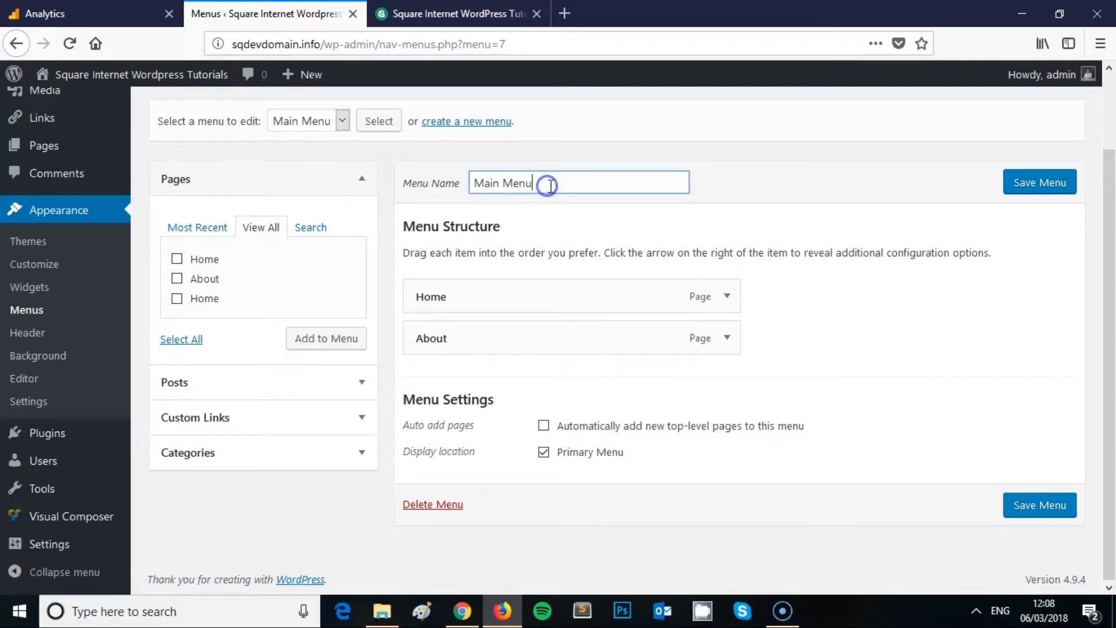
{"action": "left_click", "coordinate": [1041, 182]}
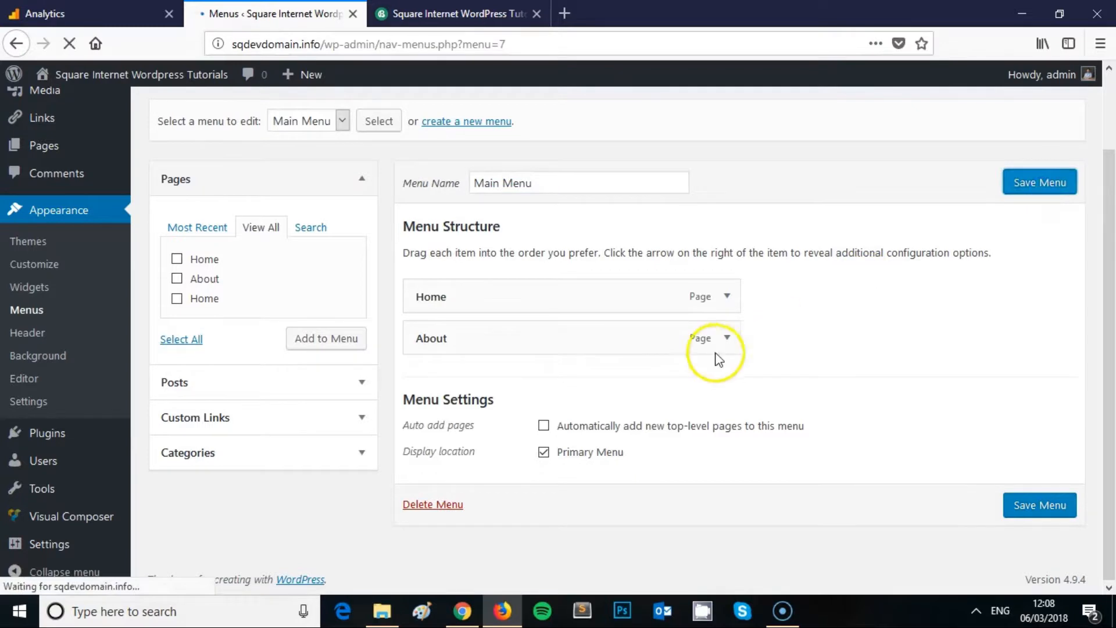
{"action": "scroll", "coordinate": [639, 407], "scroll_direction": "down", "scroll_amount": 2}
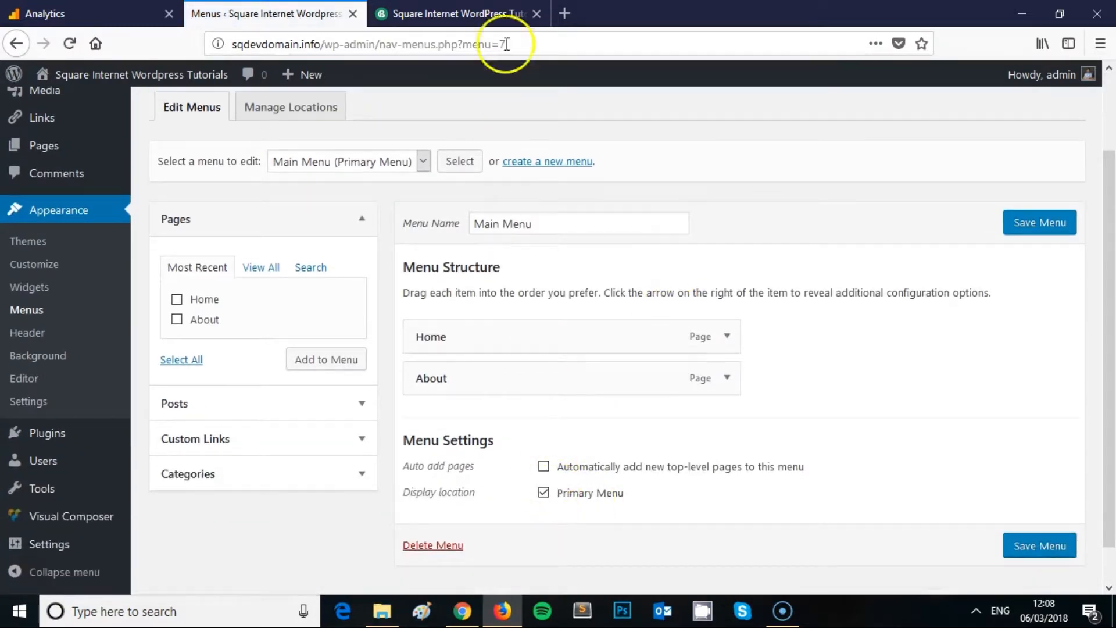
Step: Reload the live site's front page to check its header navigation, and return to the menu editor
{"action": "left_click", "coordinate": [483, 9]}
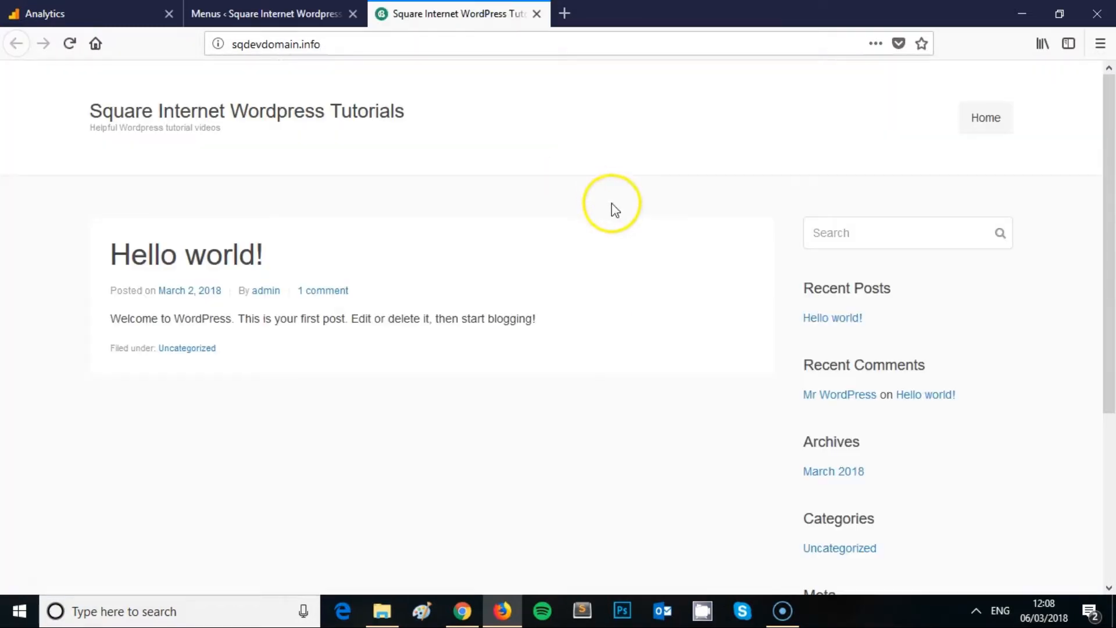
{"action": "key", "text": "F5"}
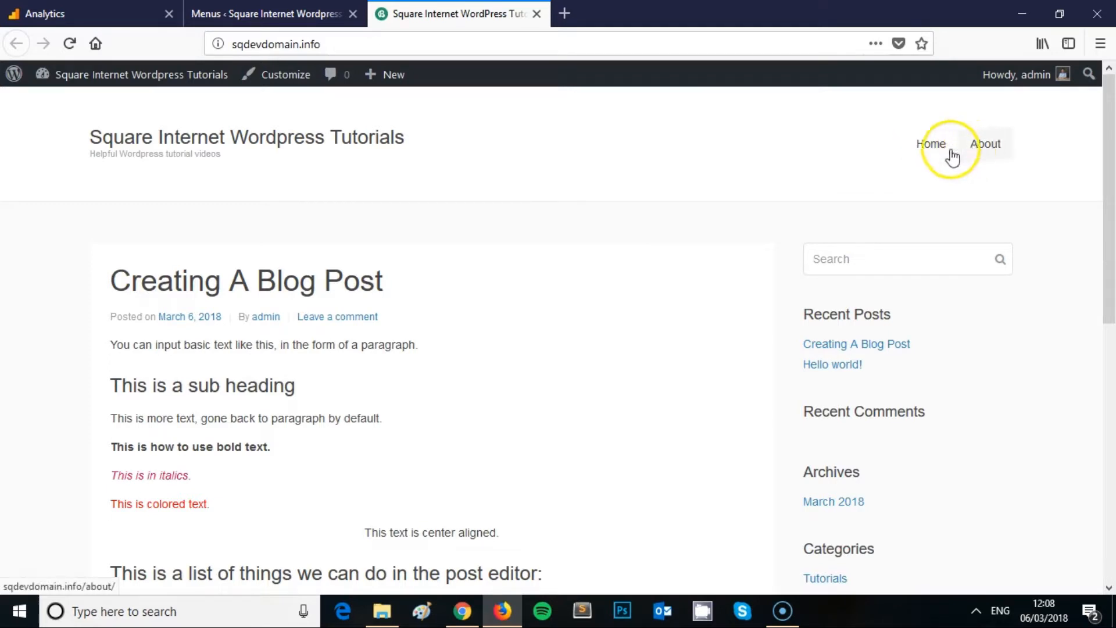
{"action": "left_click", "coordinate": [267, 13]}
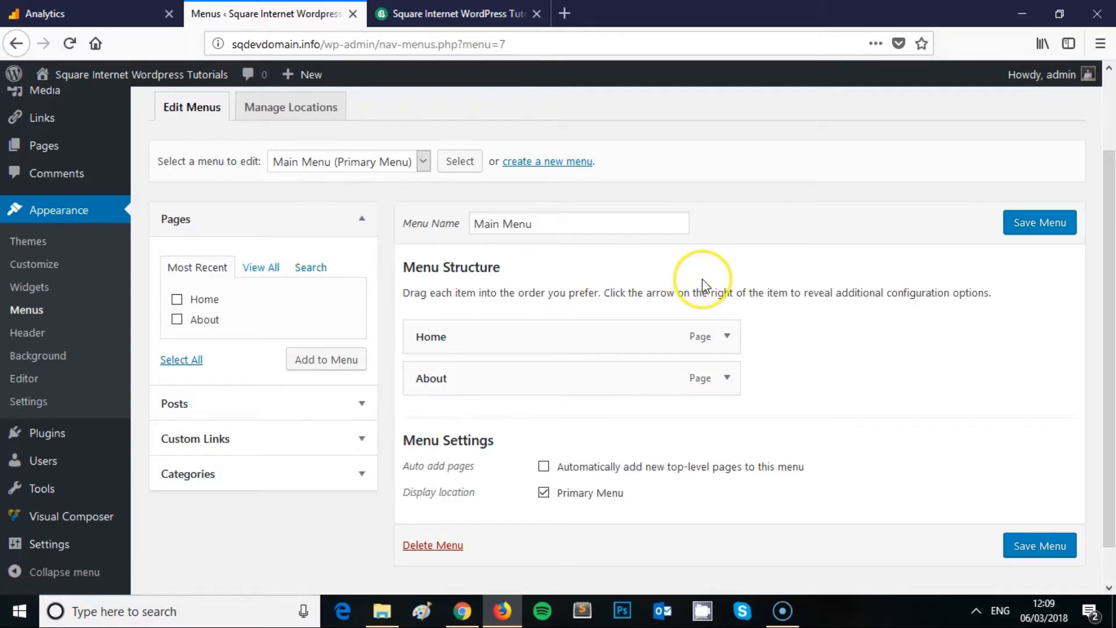
Step: Examine the sources for menu items: recent and all pages, posts, custom links and categories, ending on the full page list
{"action": "left_click", "coordinate": [255, 268]}
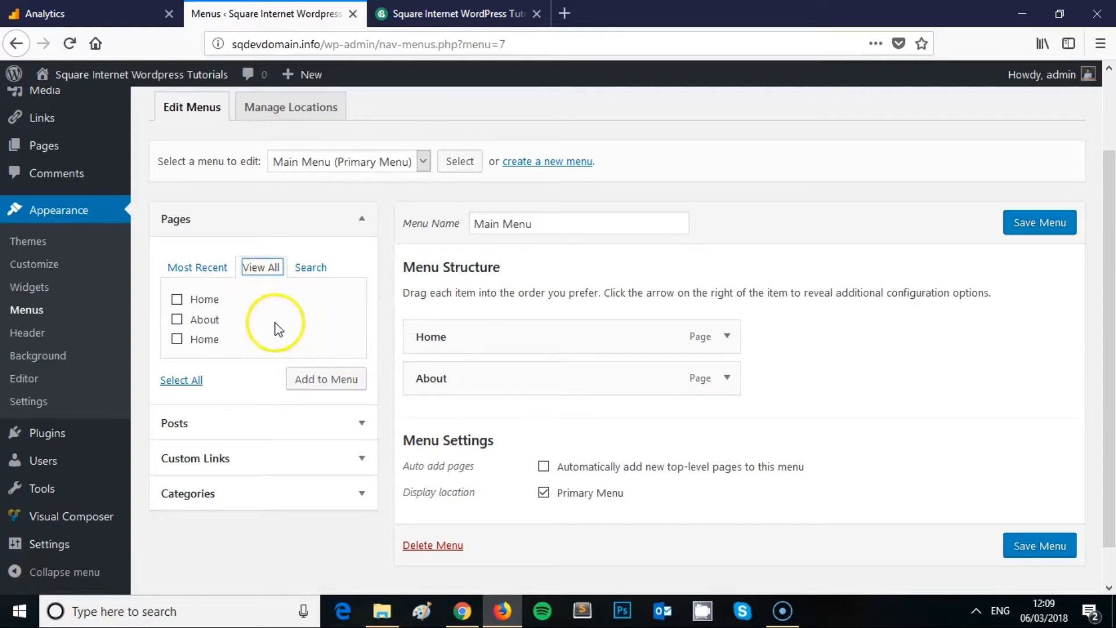
{"action": "left_click", "coordinate": [205, 267]}
{"action": "left_click", "coordinate": [248, 267]}
{"action": "left_click", "coordinate": [220, 424]}
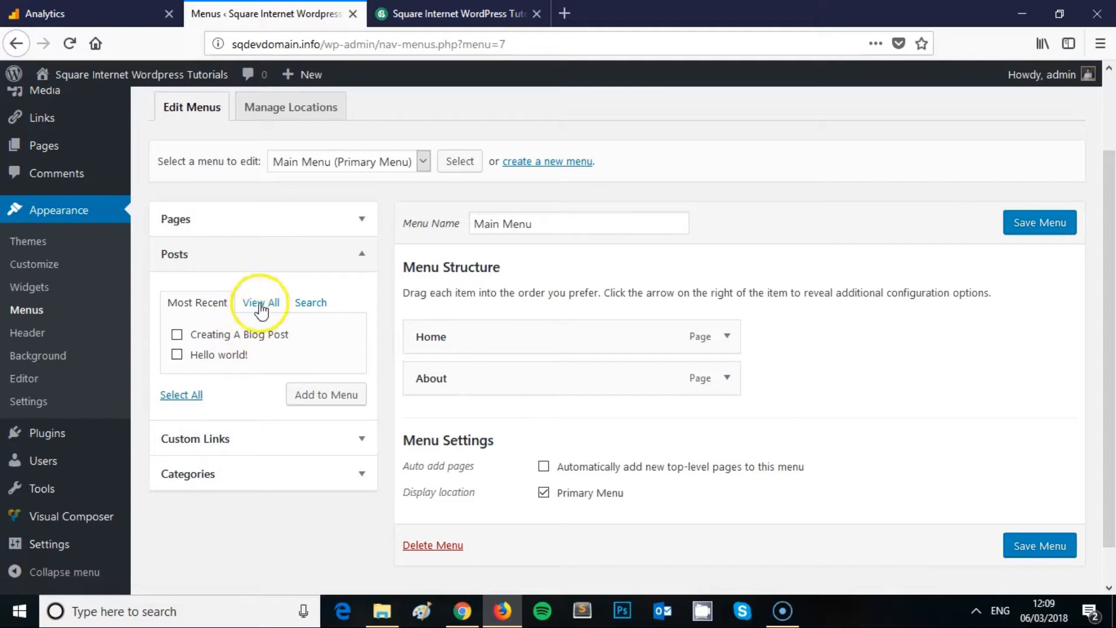
{"action": "left_click", "coordinate": [229, 437]}
{"action": "left_click", "coordinate": [237, 451]}
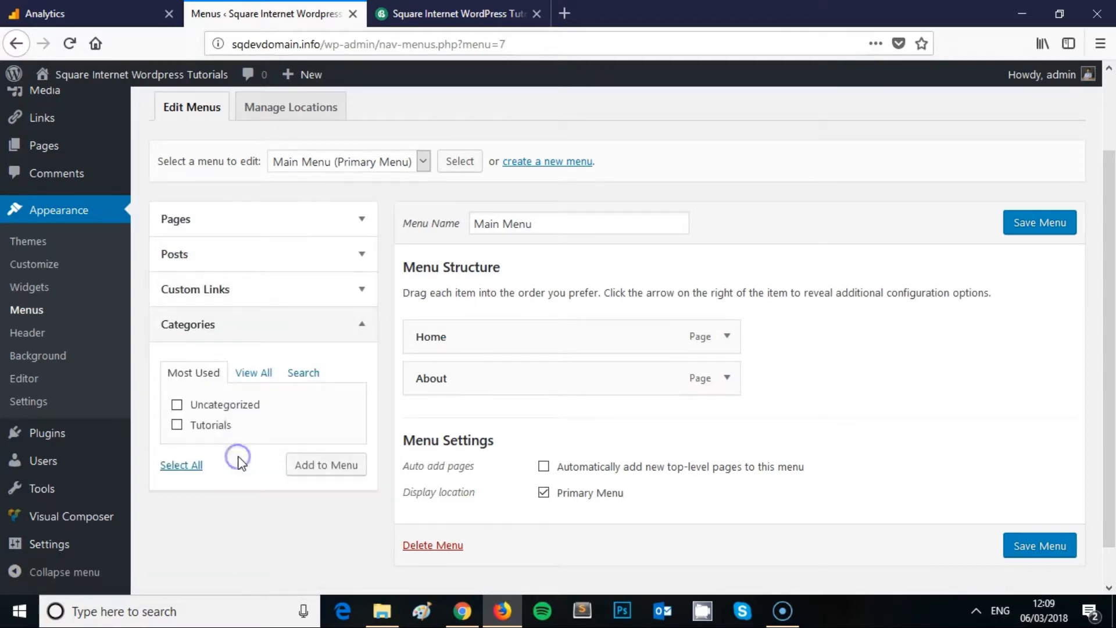
{"action": "left_click", "coordinate": [361, 322]}
{"action": "left_click", "coordinate": [358, 220]}
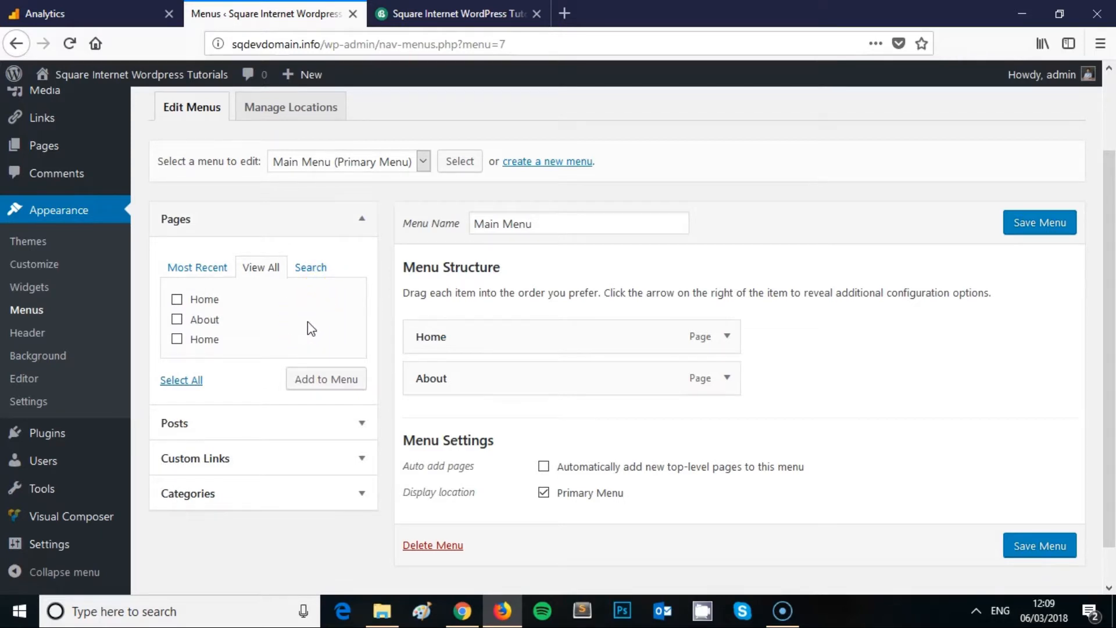
Step: Remove the About and Home items from Main Menu
{"action": "left_click", "coordinate": [729, 378]}
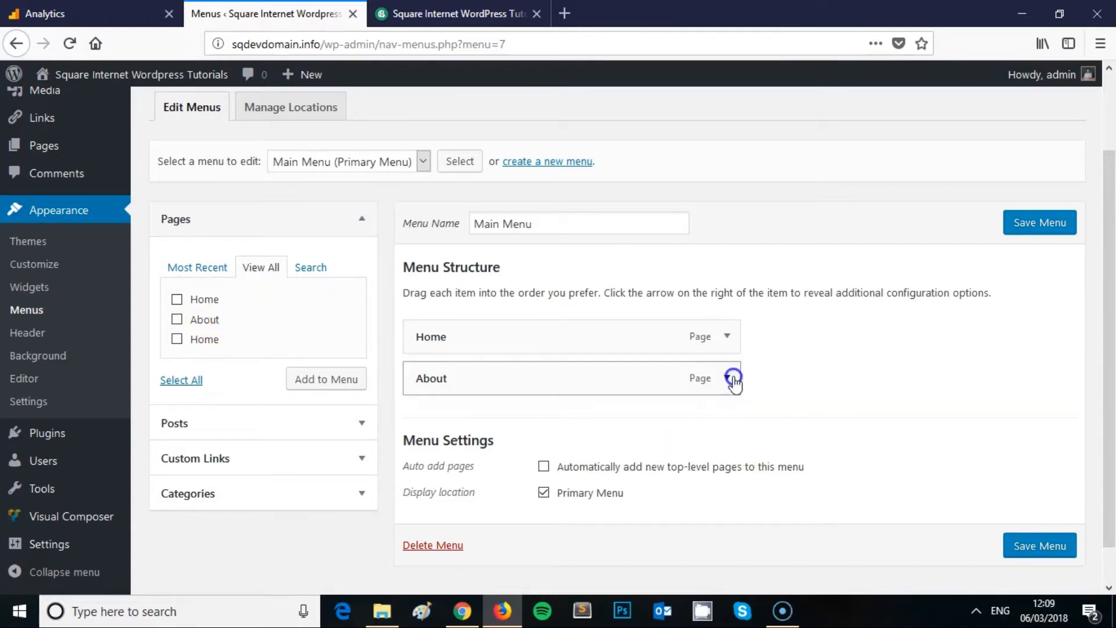
{"action": "scroll", "coordinate": [444, 498], "scroll_direction": "down", "scroll_amount": 2}
{"action": "left_click", "coordinate": [426, 437]}
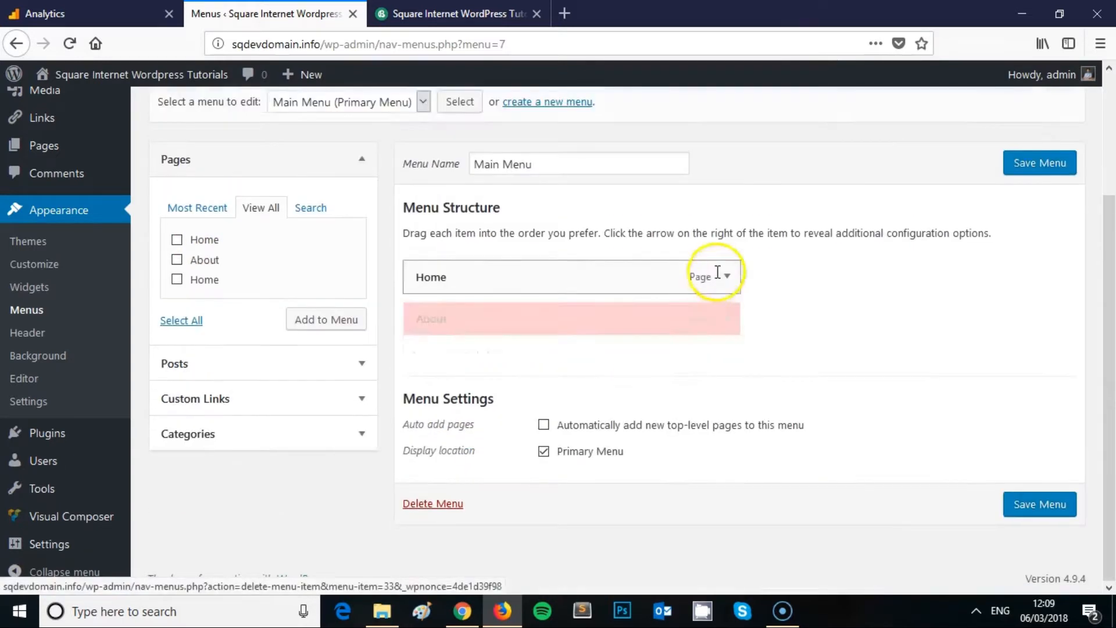
{"action": "left_click", "coordinate": [724, 369]}
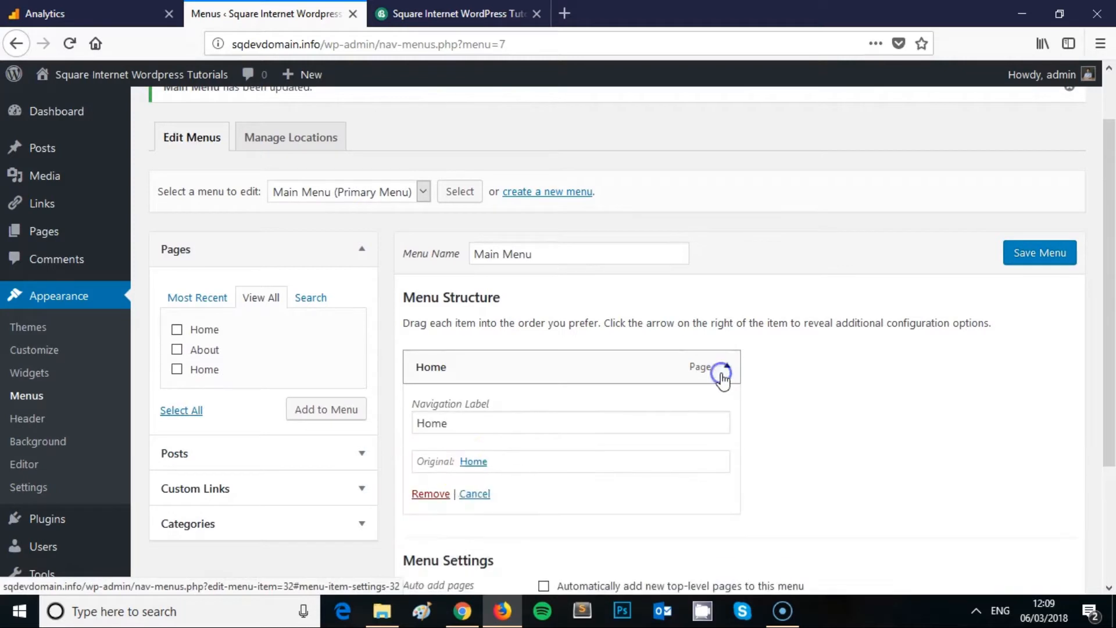
{"action": "left_click", "coordinate": [430, 493]}
Step: Add the About page and the last-listed Home page back to Main Menu, and place Home above About
{"action": "left_click", "coordinate": [177, 349]}
{"action": "left_click", "coordinate": [291, 410]}
{"action": "left_click", "coordinate": [177, 369]}
{"action": "left_click", "coordinate": [305, 410]}
{"action": "left_click_drag", "start_coordinate": [500, 416], "coordinate": [495, 356]}
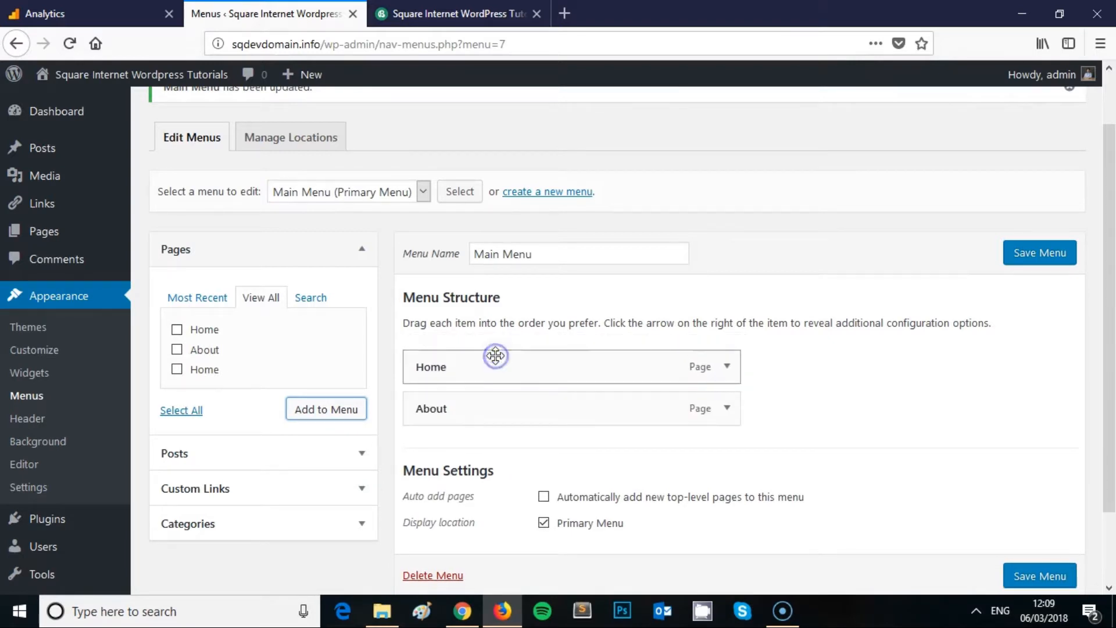
Step: Nest the About item under Home as a sub item and save Main Menu
{"action": "scroll", "coordinate": [491, 436], "scroll_direction": "down", "scroll_amount": 2}
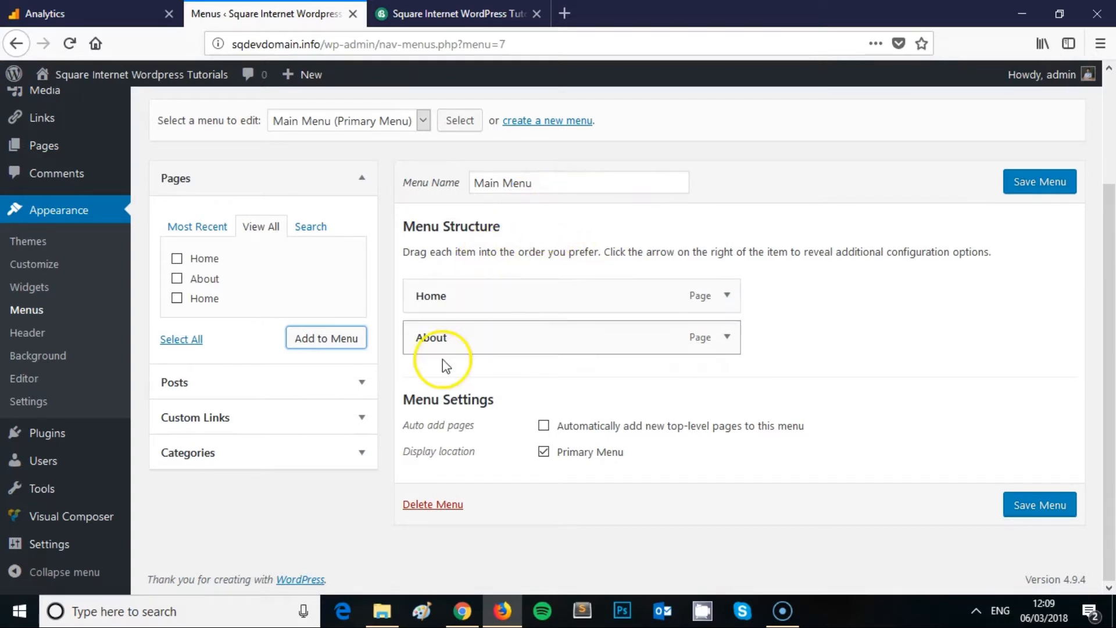
{"action": "mouse_move", "coordinate": [450, 344]}
{"action": "left_mouse_down"}
{"action": "mouse_move", "coordinate": [463, 341]}
{"action": "mouse_move", "coordinate": [476, 309]}
{"action": "mouse_move", "coordinate": [457, 339]}
{"action": "mouse_move", "coordinate": [442, 333]}
{"action": "left_mouse_up"}
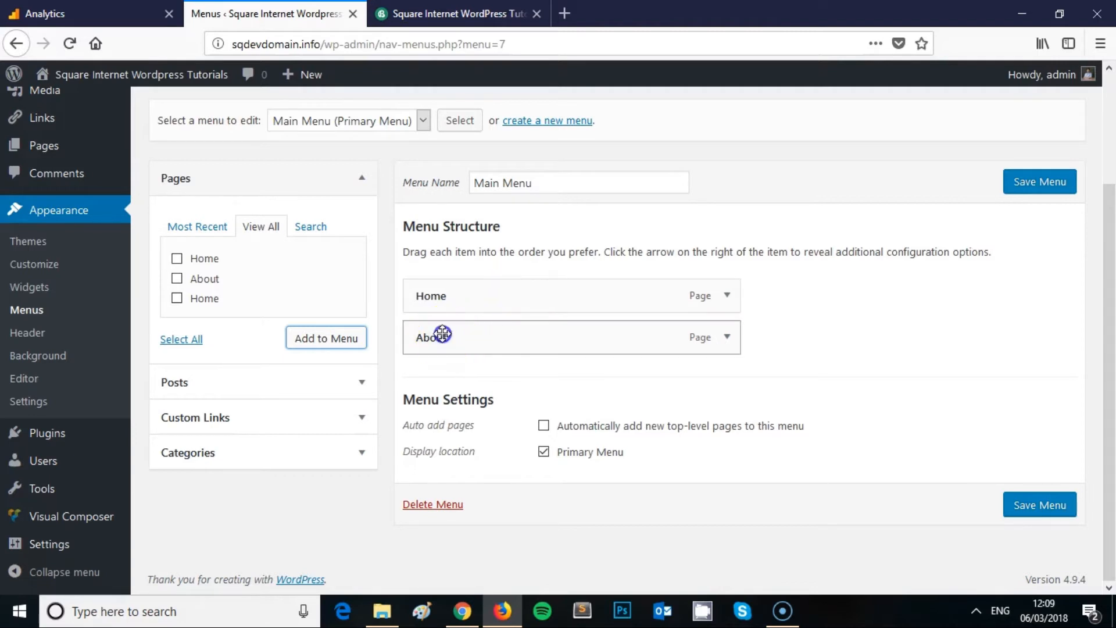
{"action": "left_click_drag", "start_coordinate": [442, 334], "coordinate": [477, 379]}
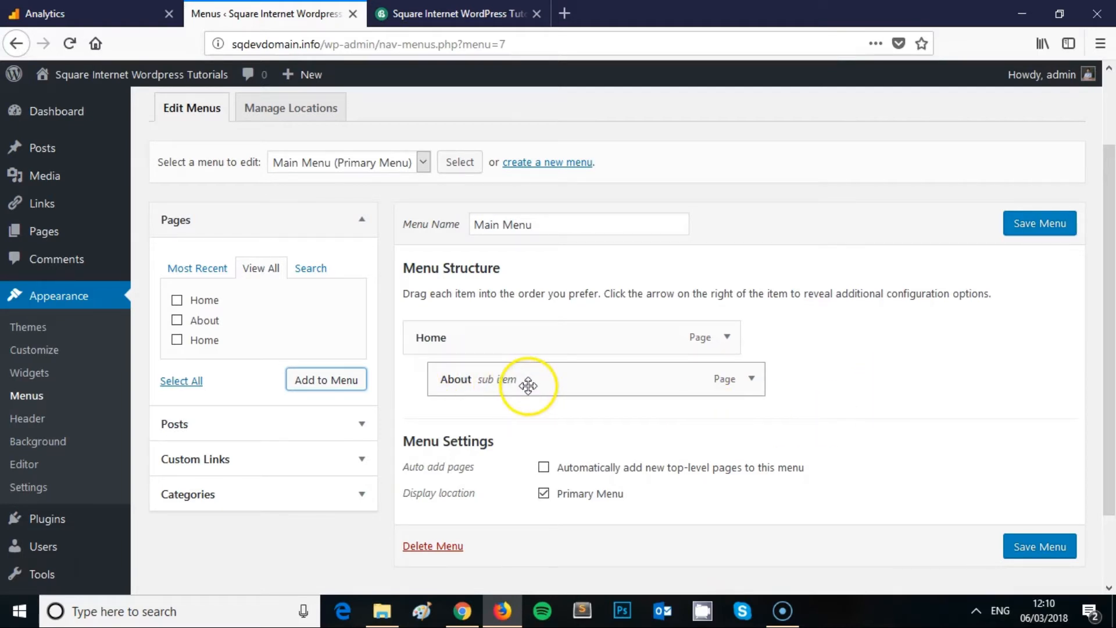
{"action": "left_click", "coordinate": [1038, 547]}
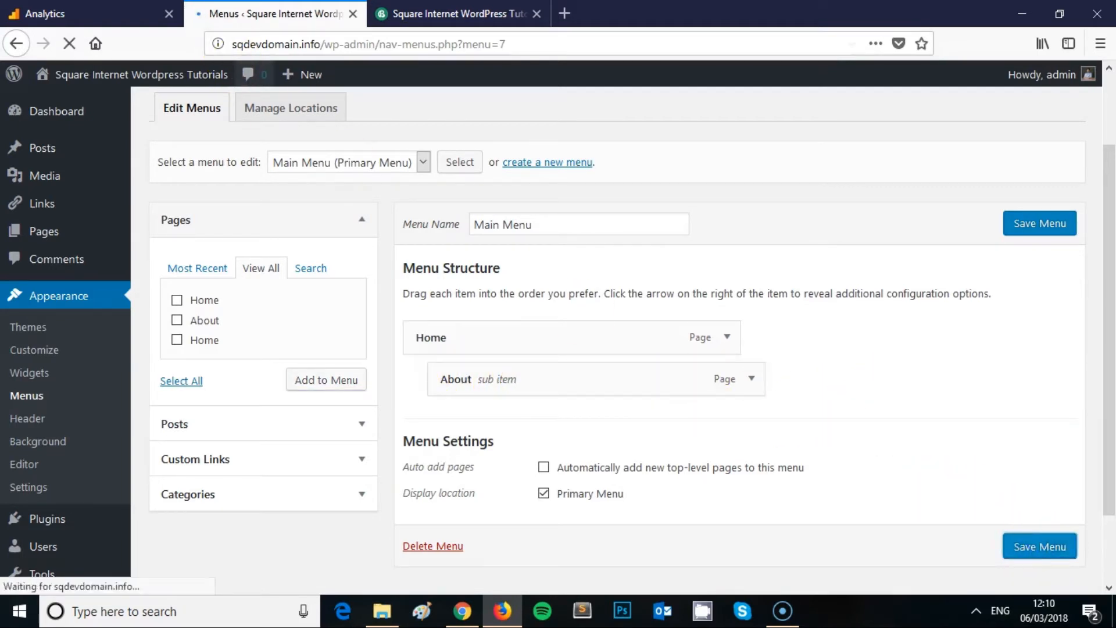
Step: Reload the live site and check the Home item's drop-down in the header navigation, and return to the menu editor
{"action": "left_click", "coordinate": [419, 8]}
{"action": "key", "text": "F5"}
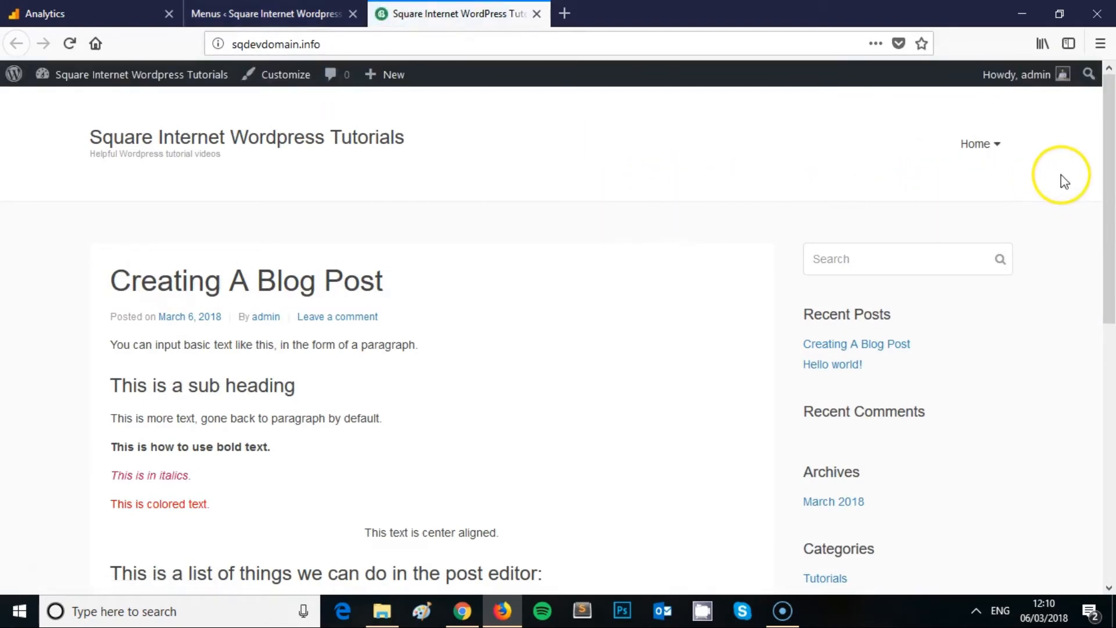
{"action": "mouse_move", "coordinate": [990, 148]}
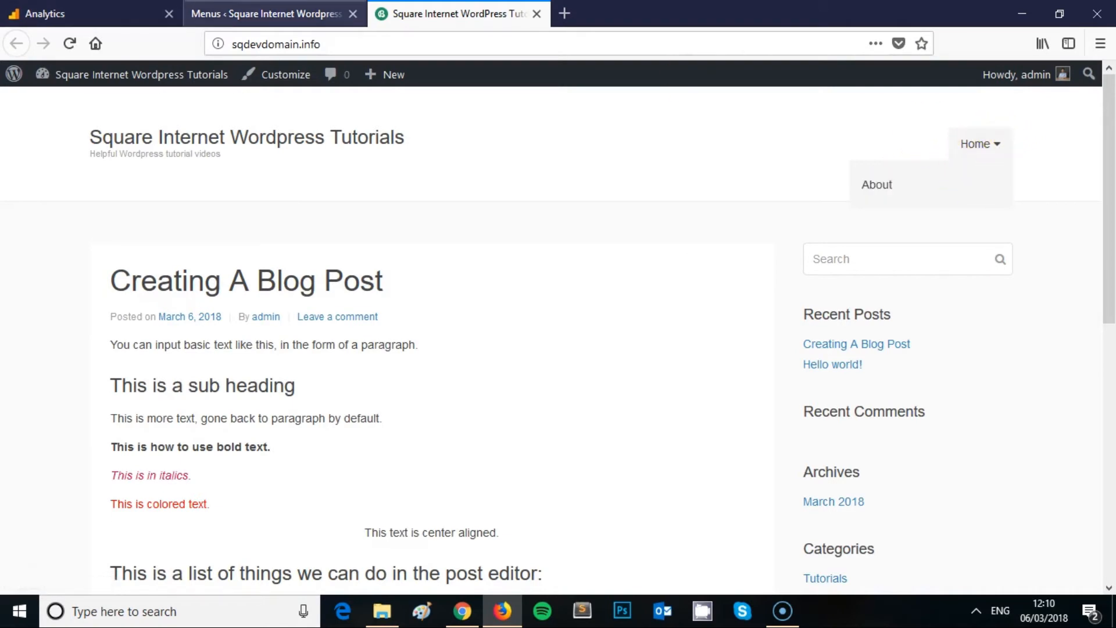
{"action": "left_click", "coordinate": [267, 13]}
{"action": "scroll", "coordinate": [656, 262], "scroll_direction": "down", "scroll_amount": 3}
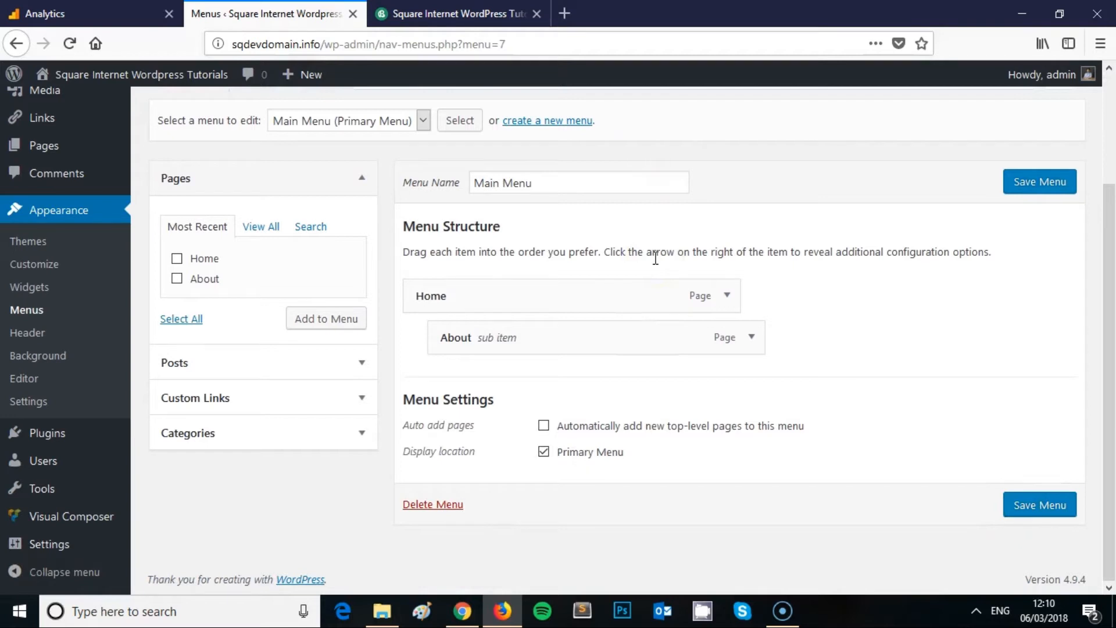
{"action": "scroll", "coordinate": [654, 257], "scroll_direction": "up", "scroll_amount": 3}
{"action": "scroll", "coordinate": [706, 262], "scroll_direction": "down", "scroll_amount": 2}
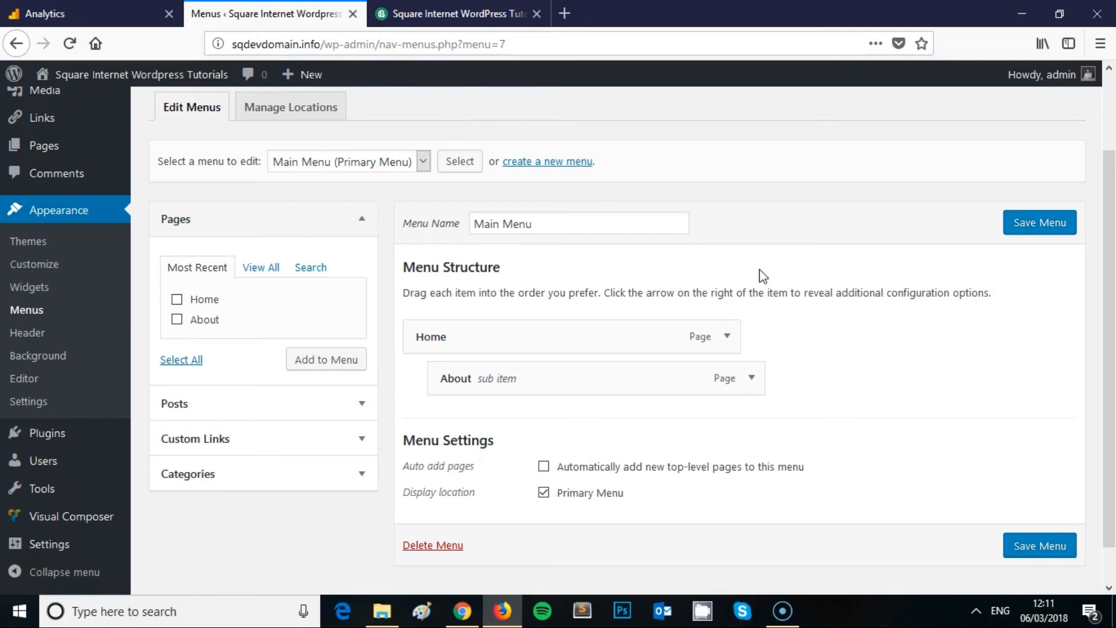
{"action": "left_click", "coordinate": [783, 611]}
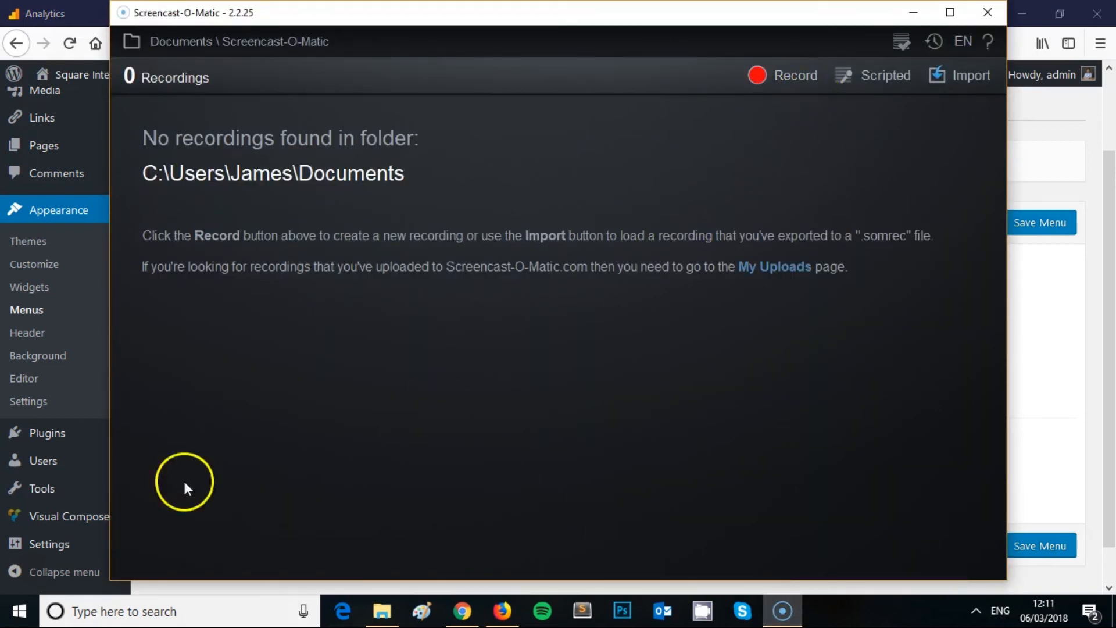